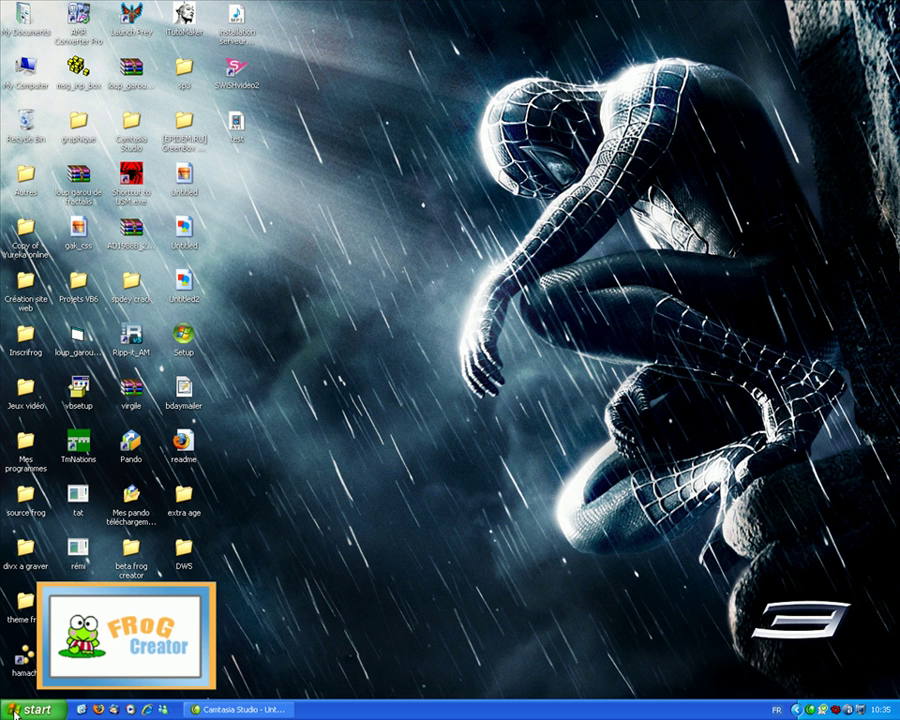
# Open the properties of the Local Area Connection from the network connections
pyautogui.click(24, 712)
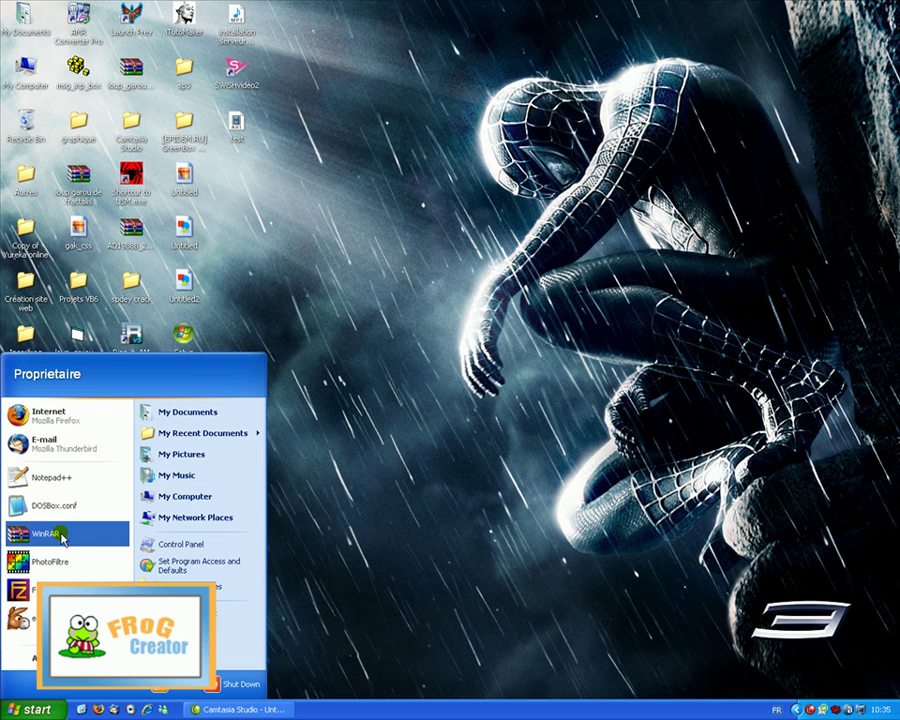
pyautogui.click(197, 518)
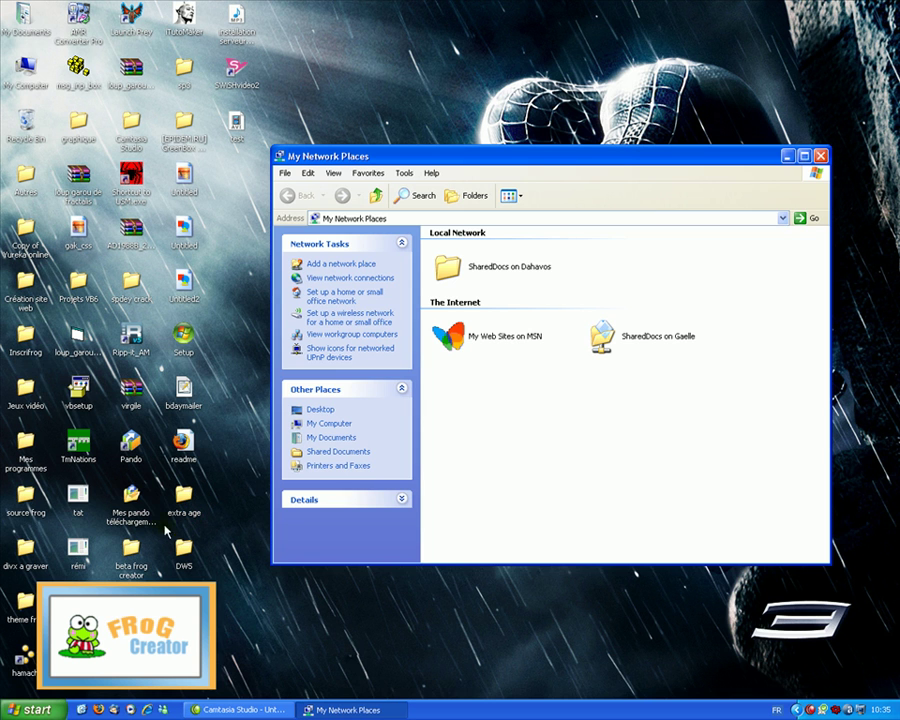
pyautogui.click(361, 280)
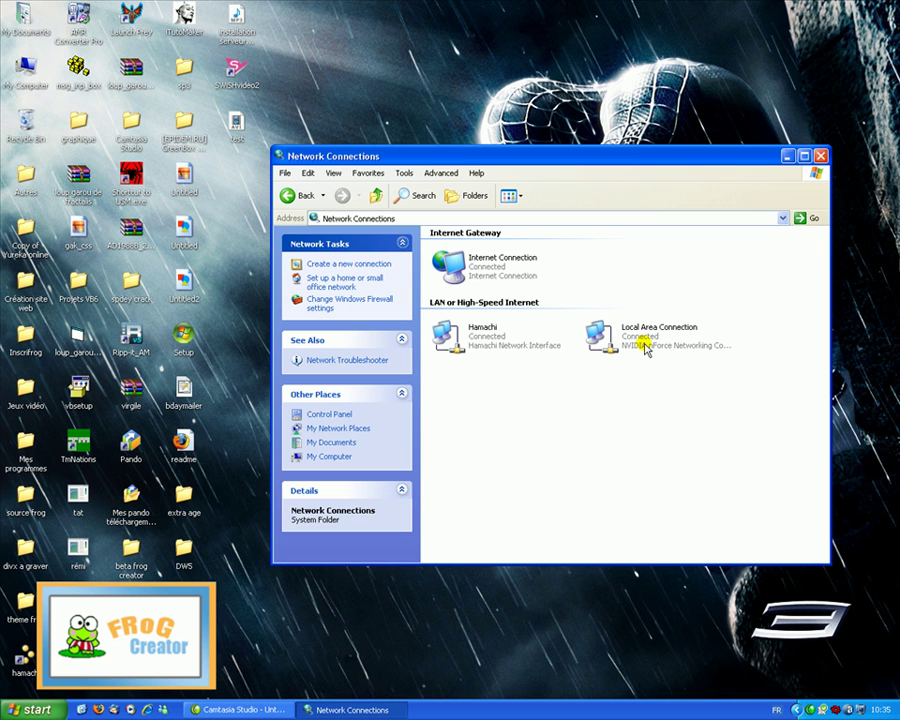
pyautogui.click(645, 347)
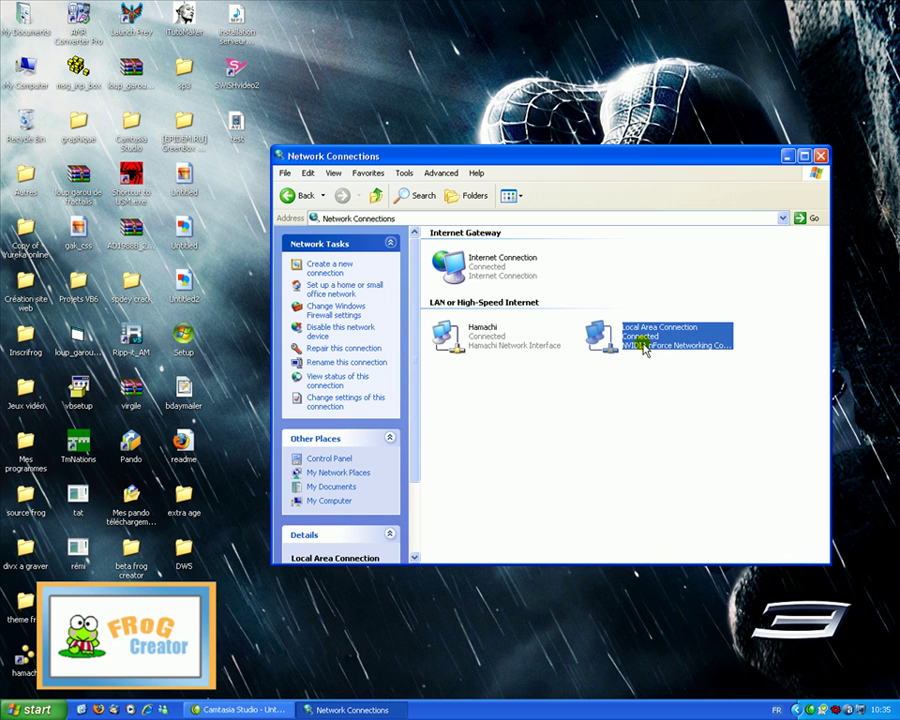
pyautogui.rightClick(644, 346)
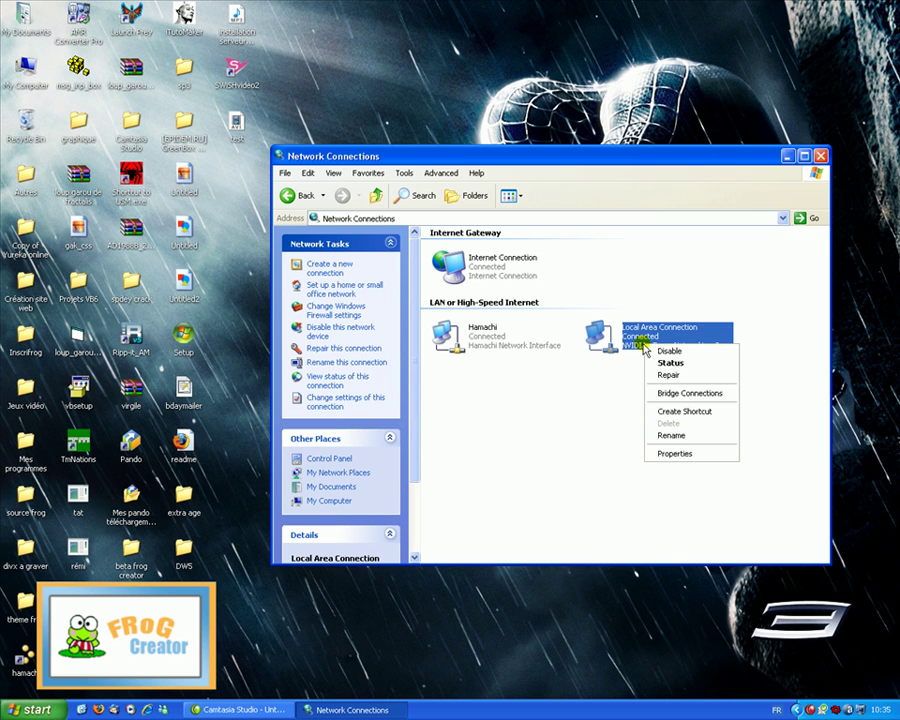
pyautogui.click(672, 456)
# Open the Internet Protocol (TCP/IP) properties of the connection and choose to use a specified IP address
pyautogui.moveTo(100, 33); pyautogui.dragTo(426, 186)
pyautogui.click(416, 316)
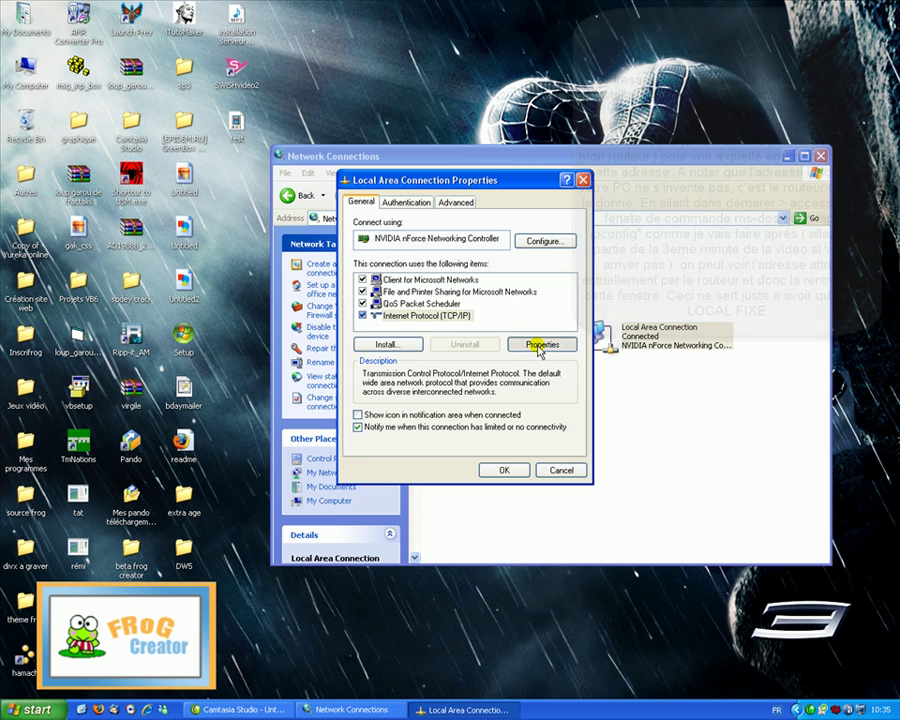
pyautogui.click(540, 345)
pyautogui.click(458, 218)
pyautogui.moveTo(458, 218); pyautogui.dragTo(464, 213)
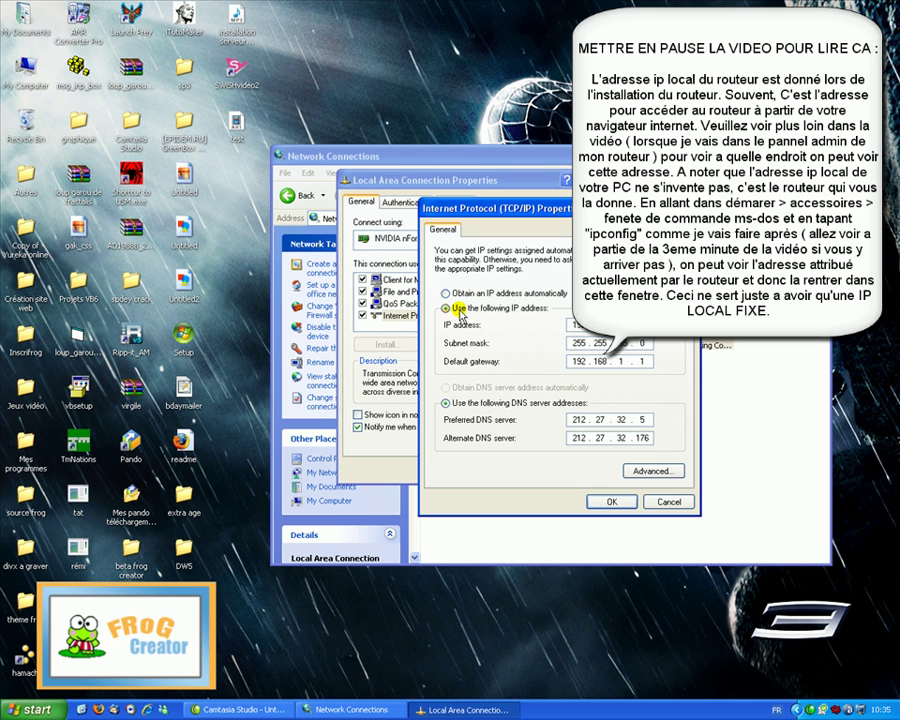
pyautogui.click(460, 313)
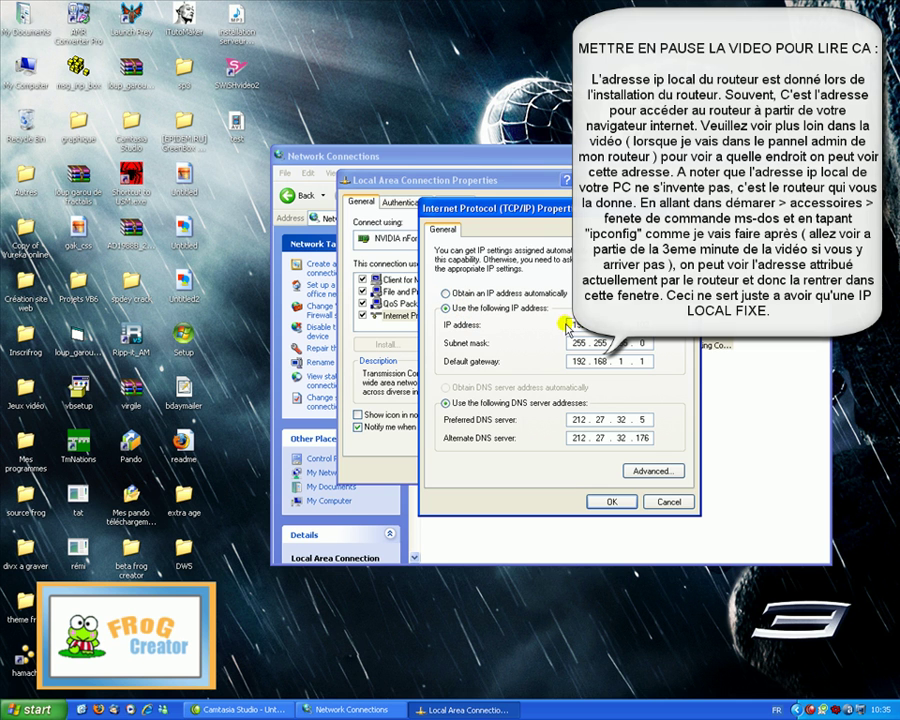
# Examine the static IP address, subnet mask, default gateway and preferred DNS server entries
pyautogui.doubleClick(574, 324)
pyautogui.doubleClick(600, 325)
pyautogui.doubleClick(618, 325)
pyautogui.doubleClick(638, 325)
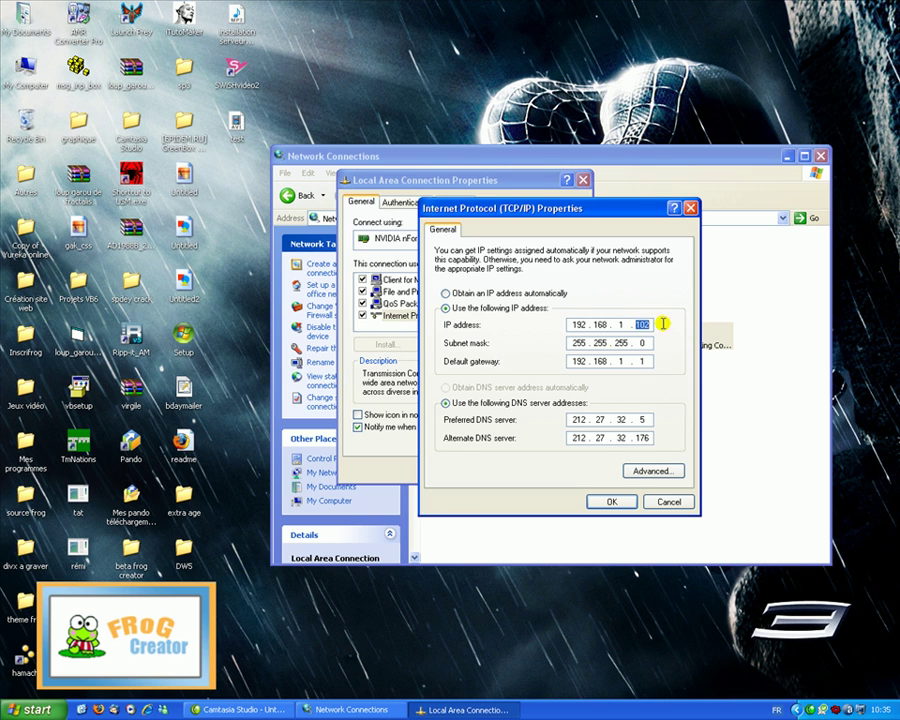
pyautogui.click(574, 342)
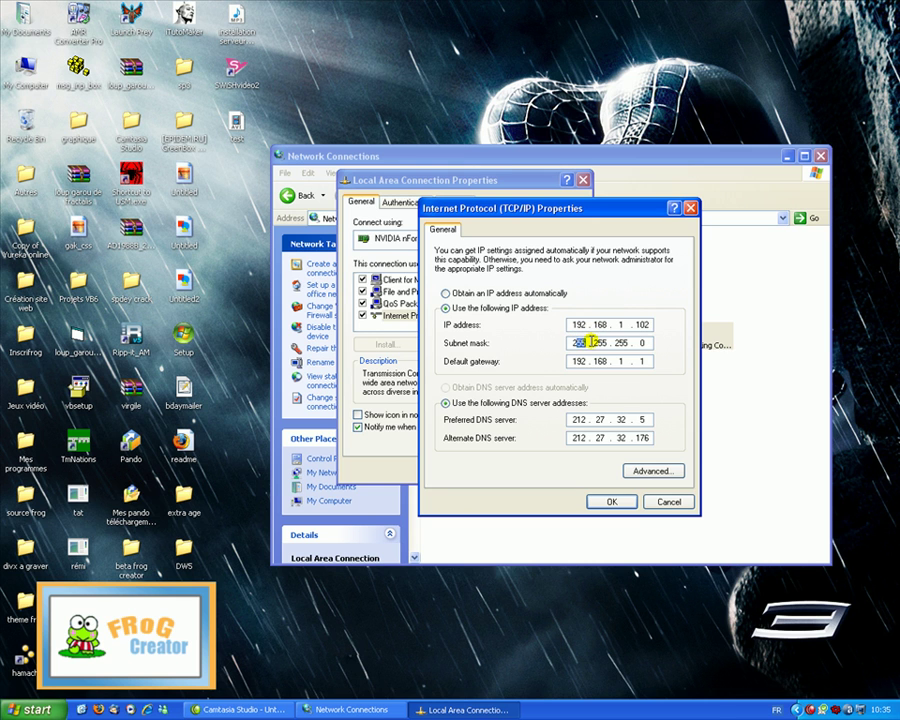
pyautogui.doubleClick(597, 342)
pyautogui.doubleClick(568, 361)
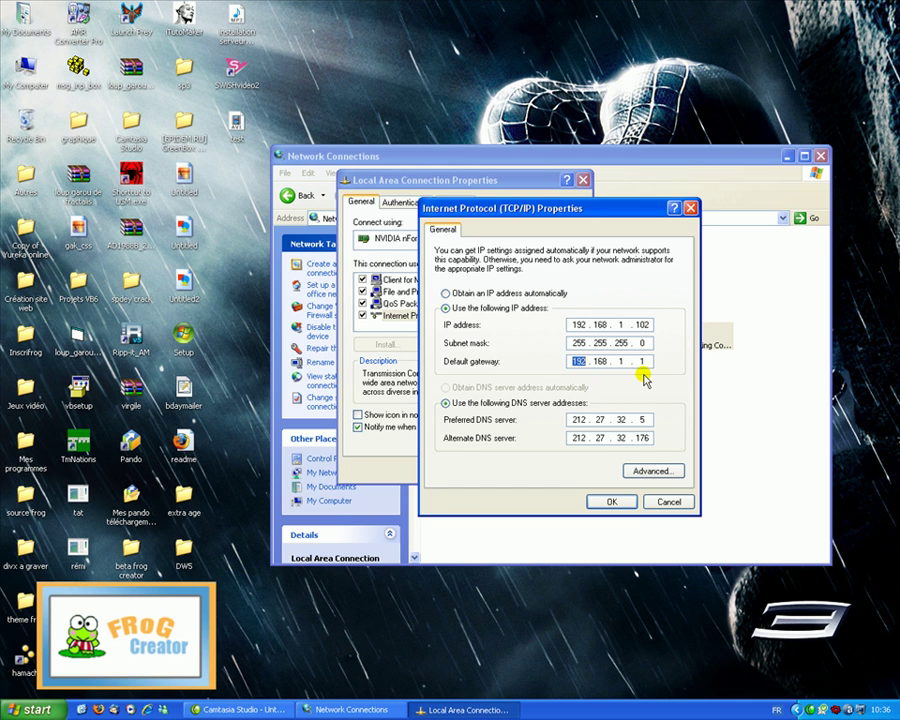
pyautogui.doubleClick(597, 361)
pyautogui.click(652, 364)
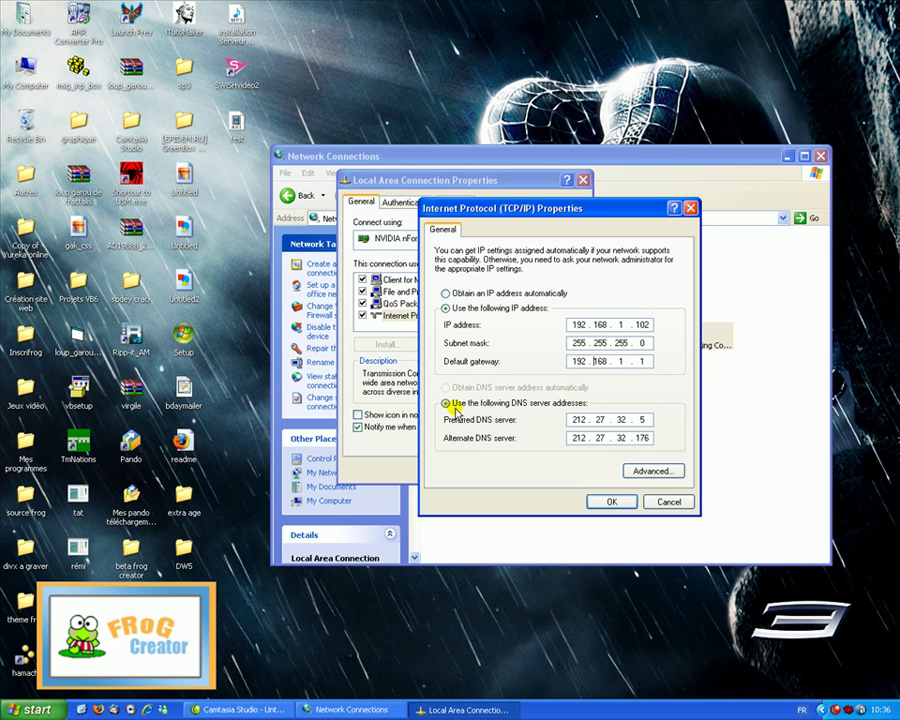
pyautogui.doubleClick(576, 419)
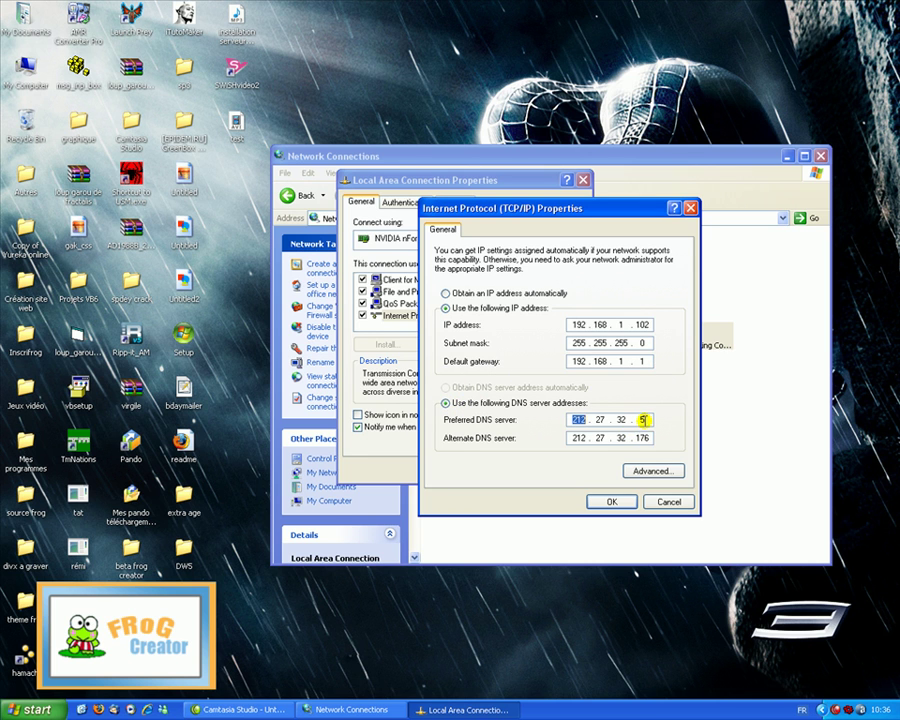
pyautogui.click(641, 419)
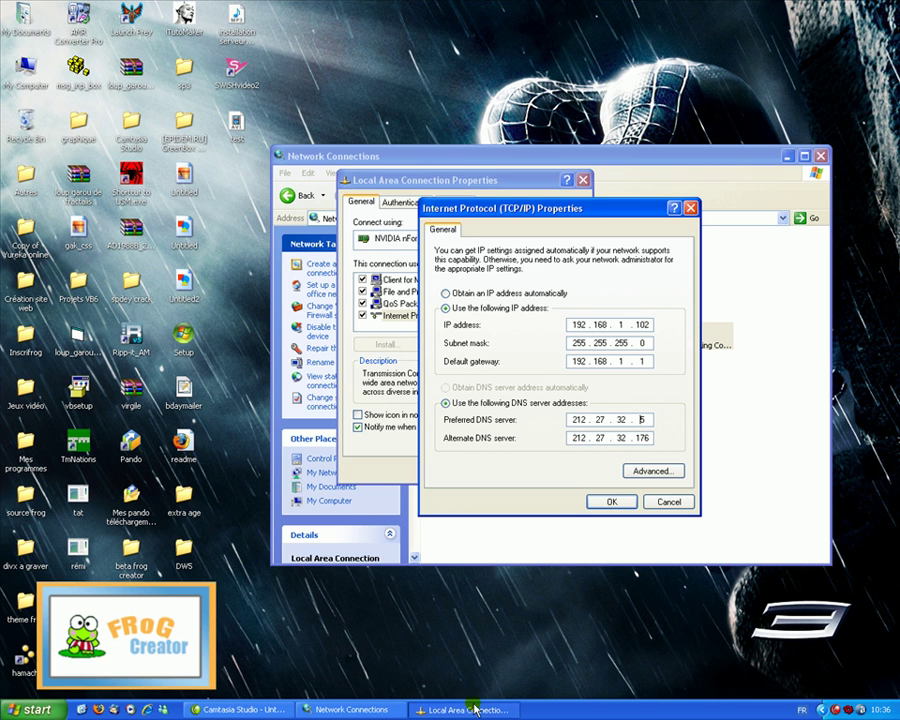
# Switch to Firefox and search Google for "dns serveur wanadoo"
pyautogui.click(96, 709)
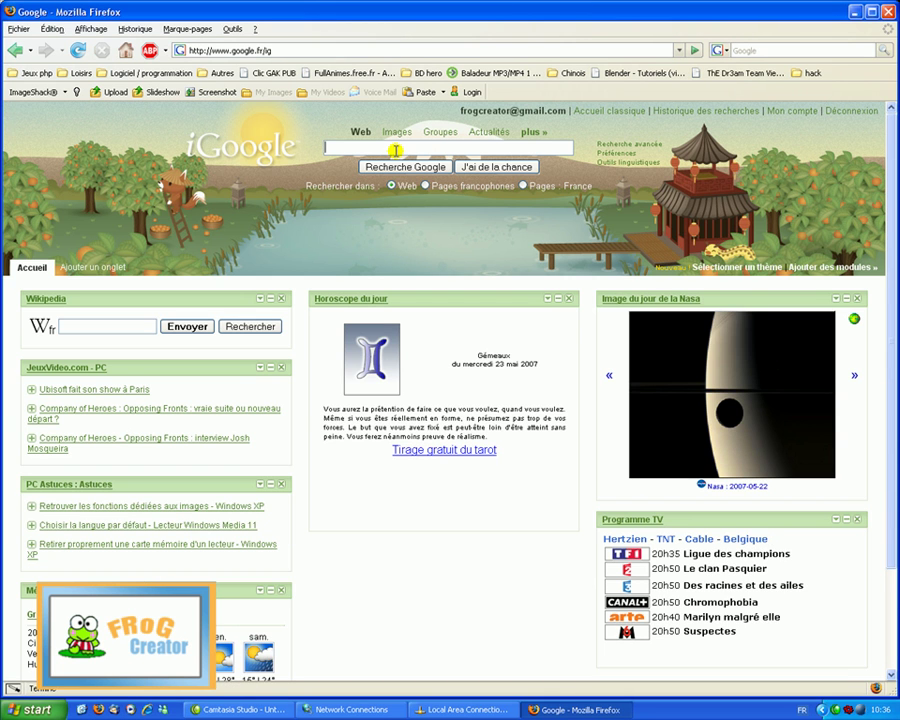
pyautogui.click(395, 151)
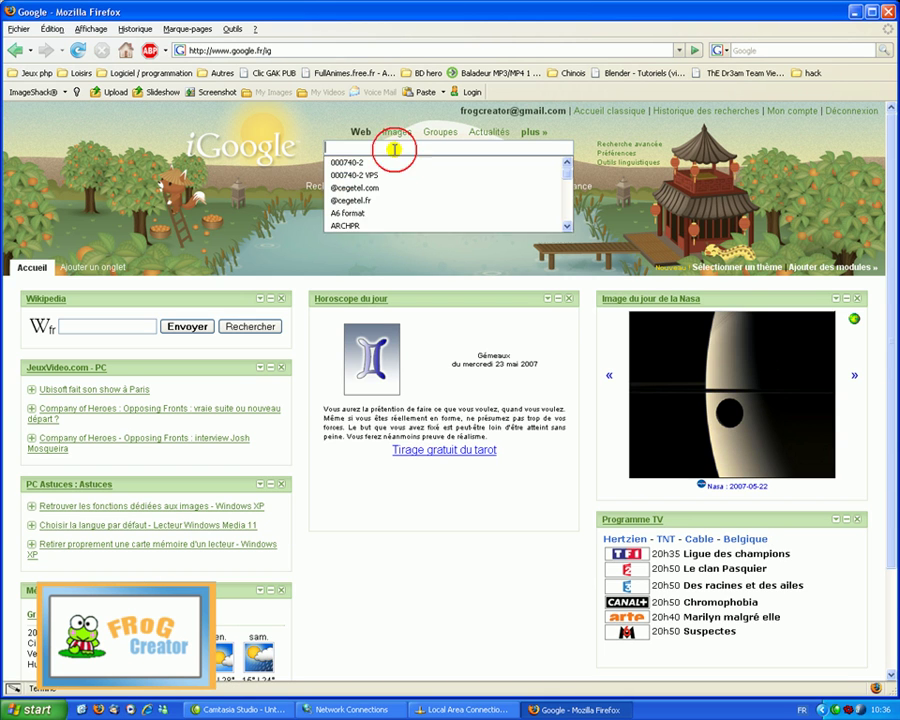
pyautogui.write('dns')
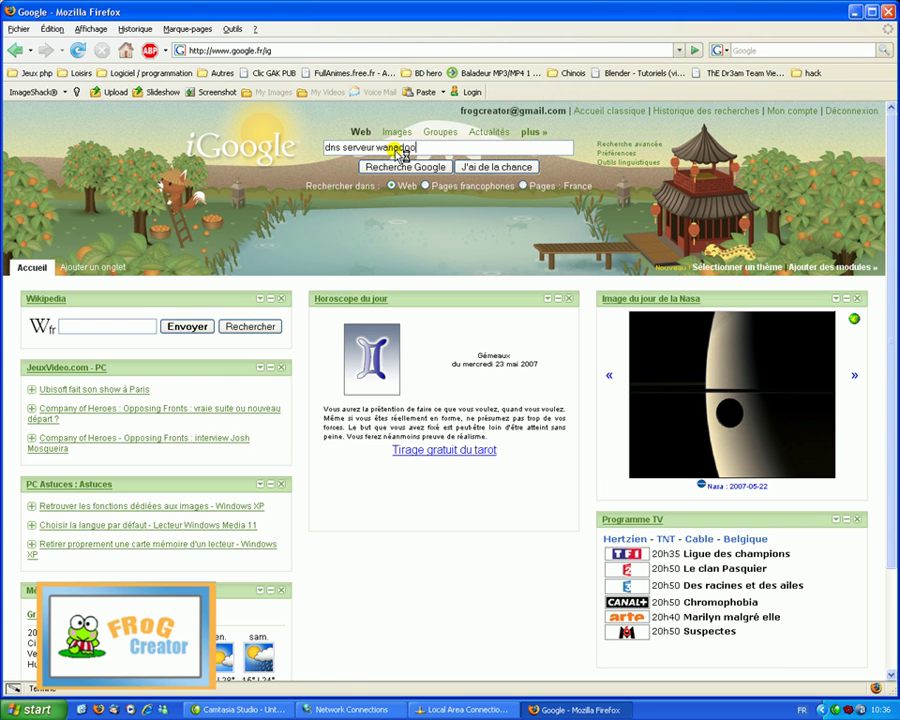
pyautogui.write(' serveur wanadoo')
pyautogui.press('Return')
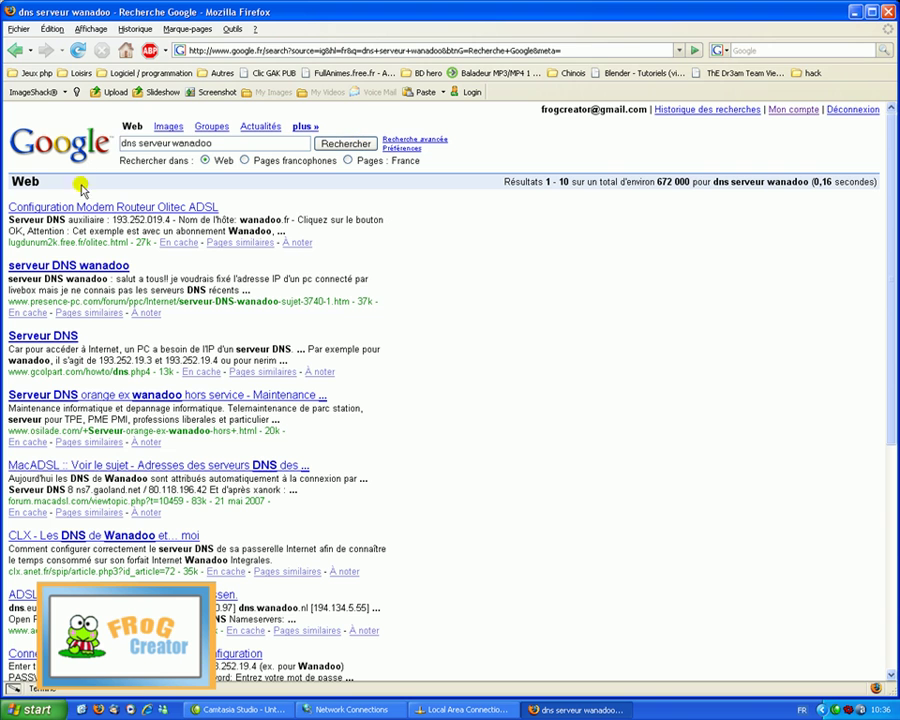
# Open the "serveur DNS wanadoo" and "Serveur DNS" results and highlight the two DNS addresses in the forum's last reply
pyautogui.rightClick(75, 264)
pyautogui.click(95, 286)
pyautogui.click(68, 357)
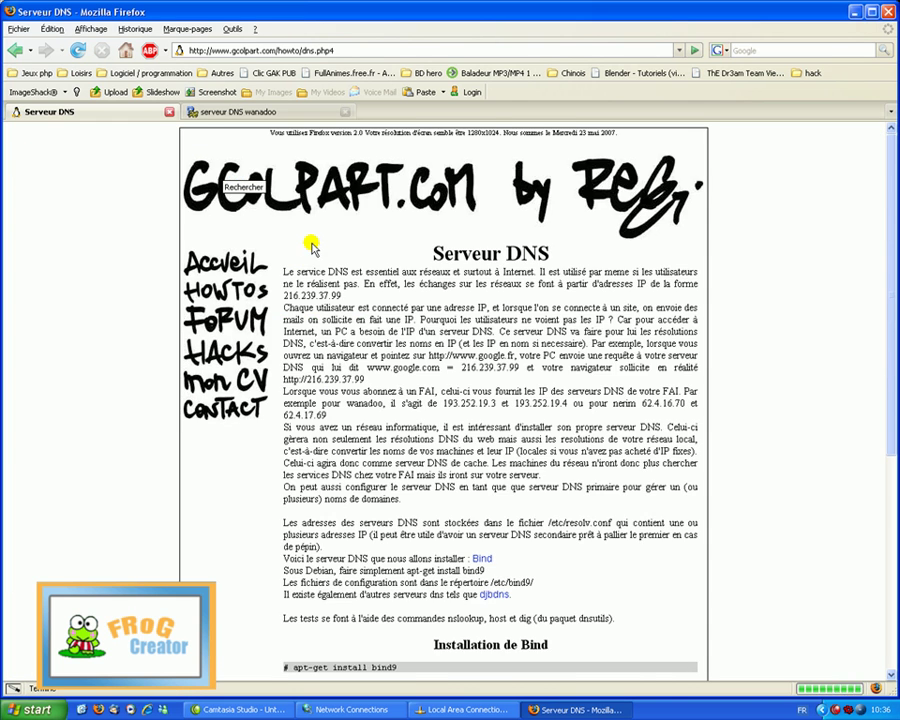
pyautogui.scroll(-6, 245, 240)
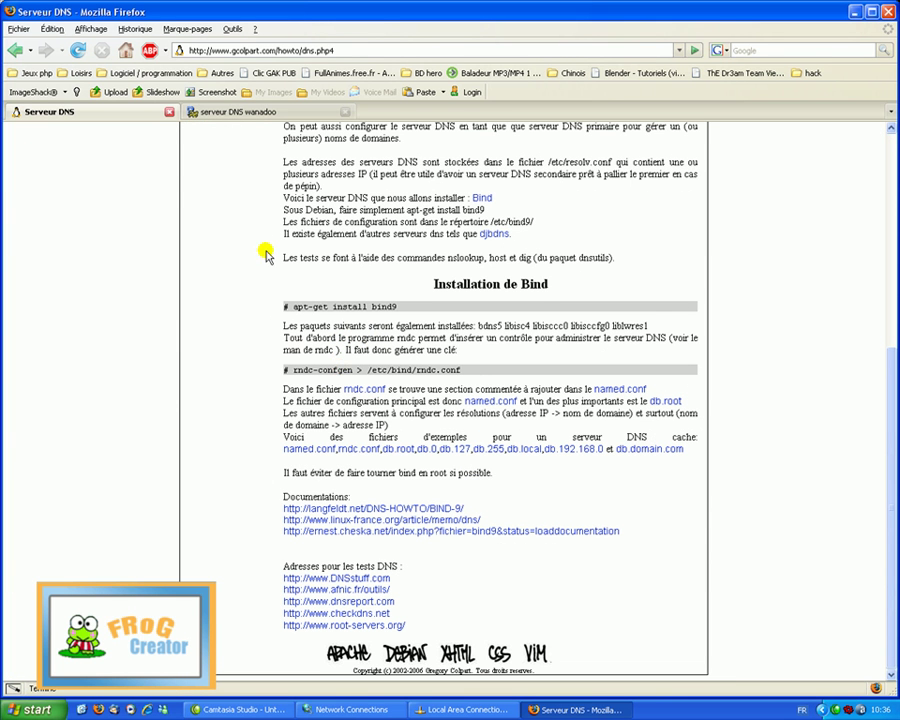
pyautogui.click(225, 112)
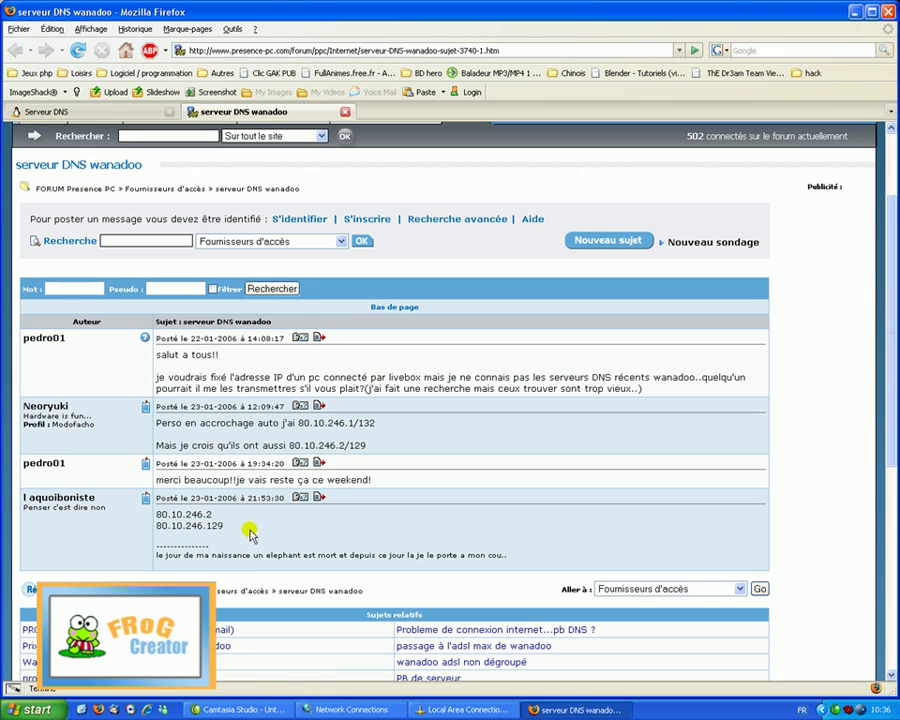
pyautogui.moveTo(224, 527); pyautogui.dragTo(155, 517)
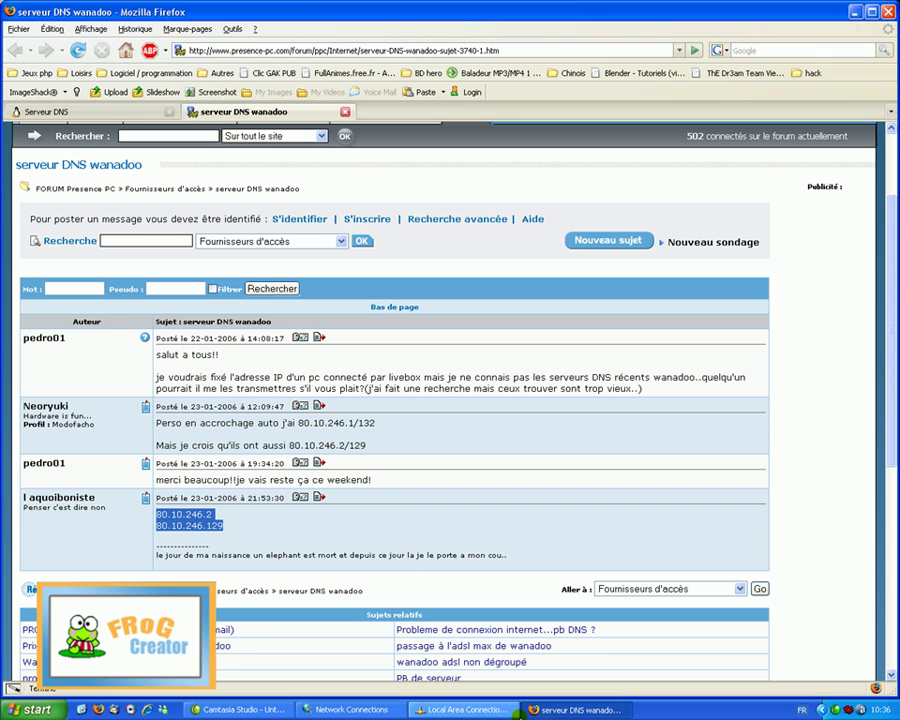
# Compare the preferred DNS server entry in the TCP/IP properties with the DNS addresses given on the forum page
pyautogui.click(470, 712)
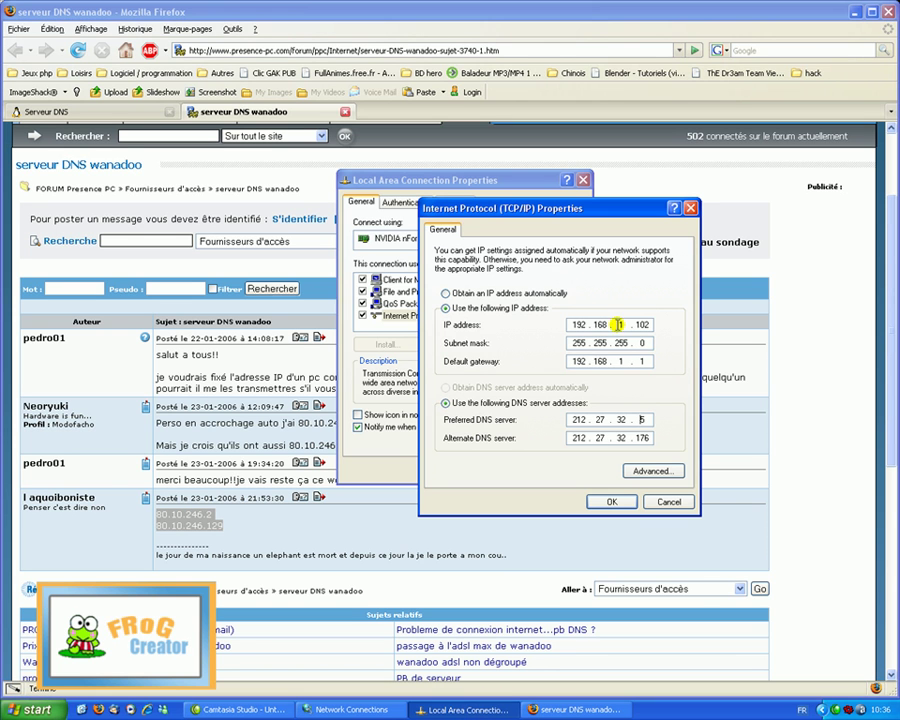
pyautogui.click(574, 420)
pyautogui.moveTo(574, 420); pyautogui.dragTo(643, 419)
pyautogui.moveTo(157, 514); pyautogui.dragTo(222, 527)
pyautogui.click(222, 527)
pyautogui.hotkey('alt', 'Tab')
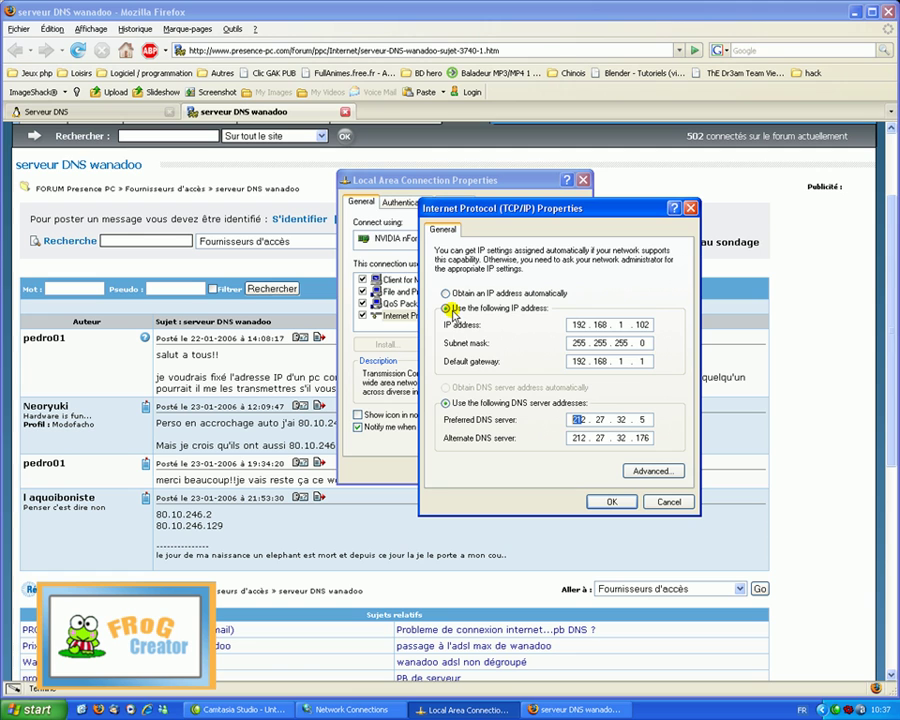
# Re-enter the static settings with IP address 192.168.1.102, subnet mask 255.255.255.0 and default gateway 192.168.1.1, and confirm them
pyautogui.click(457, 294)
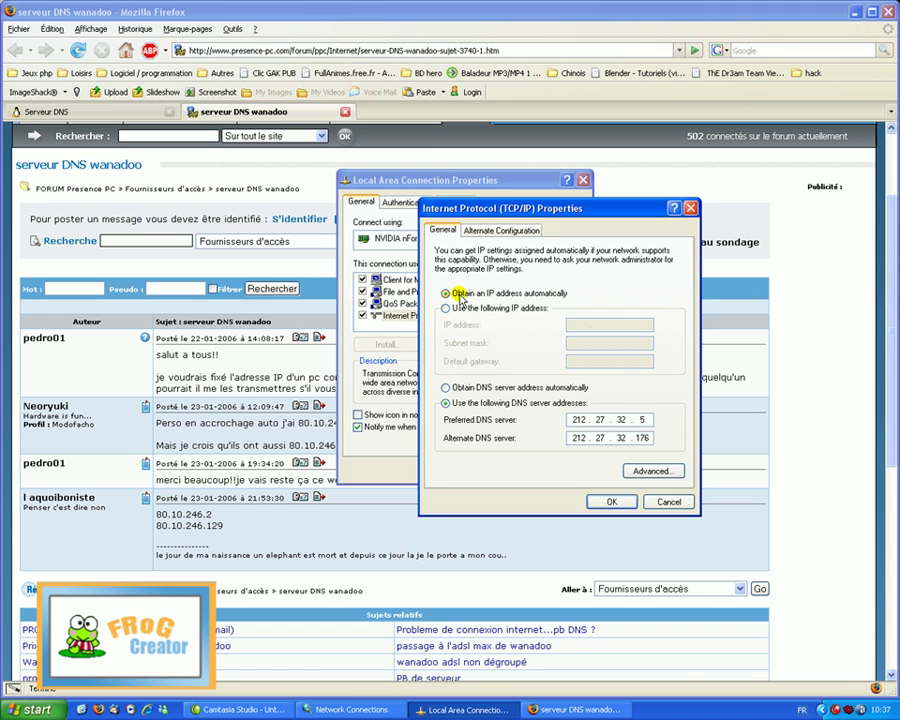
pyautogui.click(456, 307)
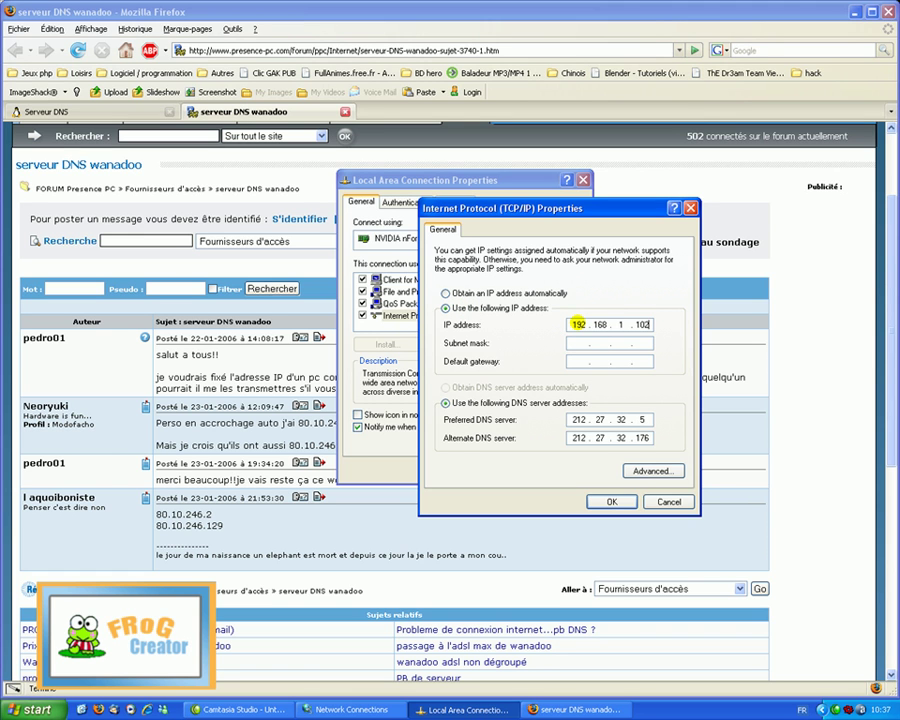
pyautogui.click(573, 342)
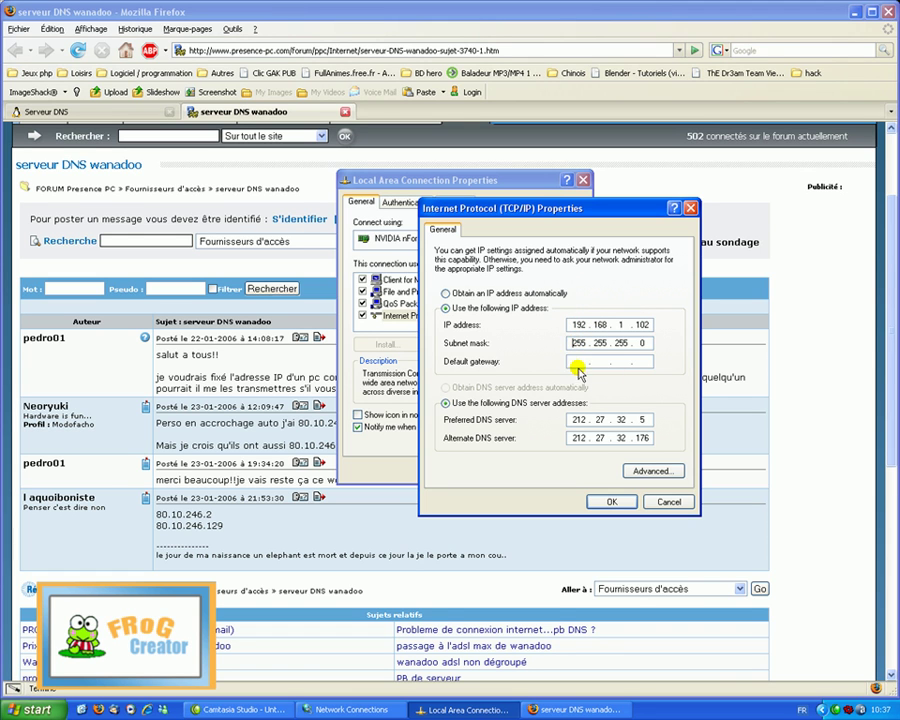
pyautogui.click(568, 362)
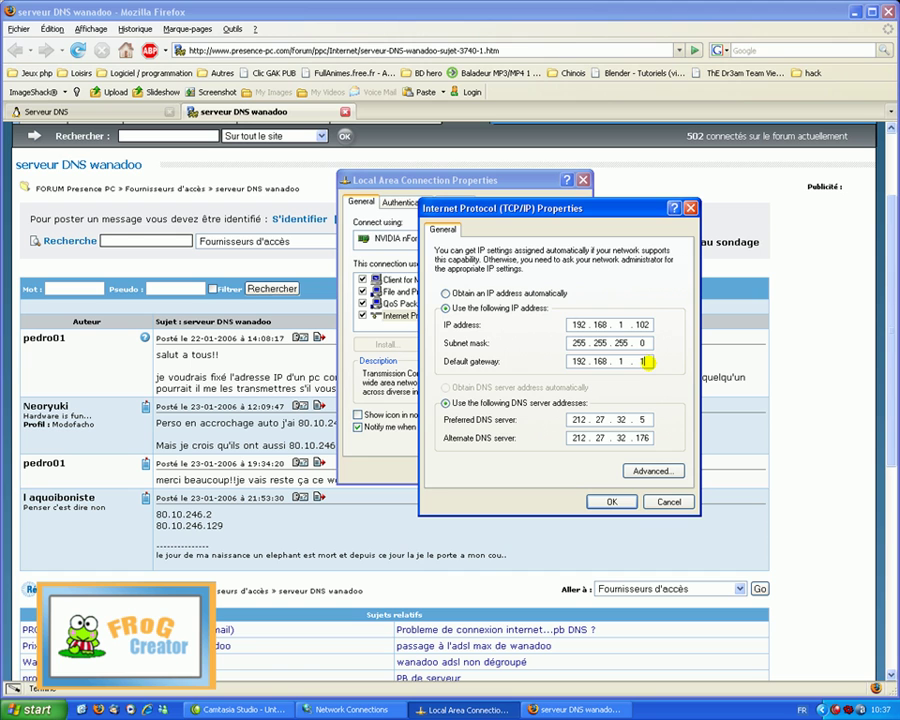
pyautogui.click(614, 503)
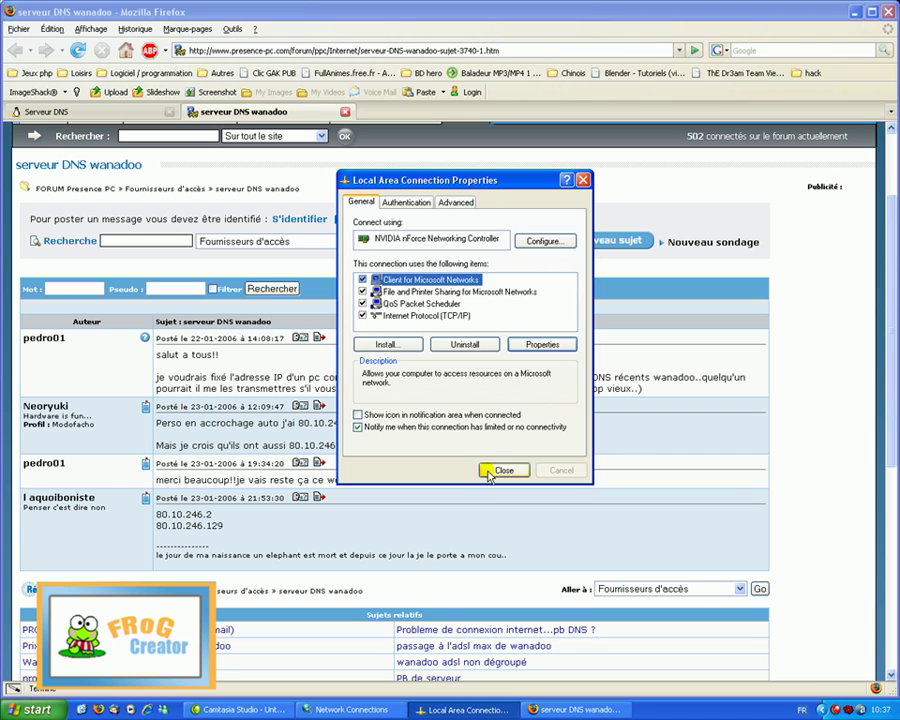
# Look over the connection's authentication and advanced settings and close its properties
pyautogui.click(405, 202)
pyautogui.click(456, 202)
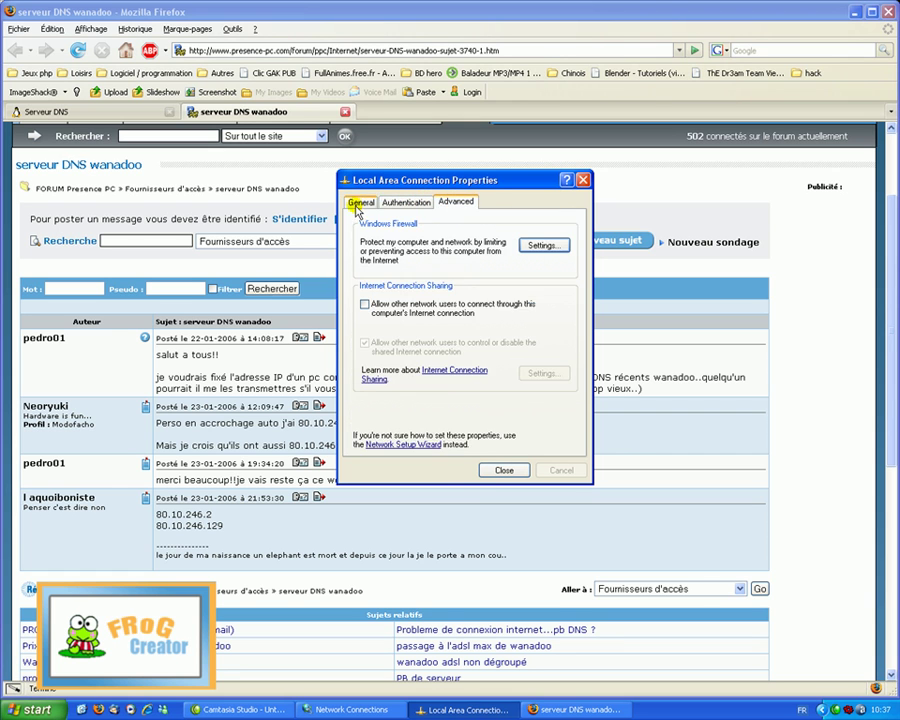
pyautogui.click(358, 205)
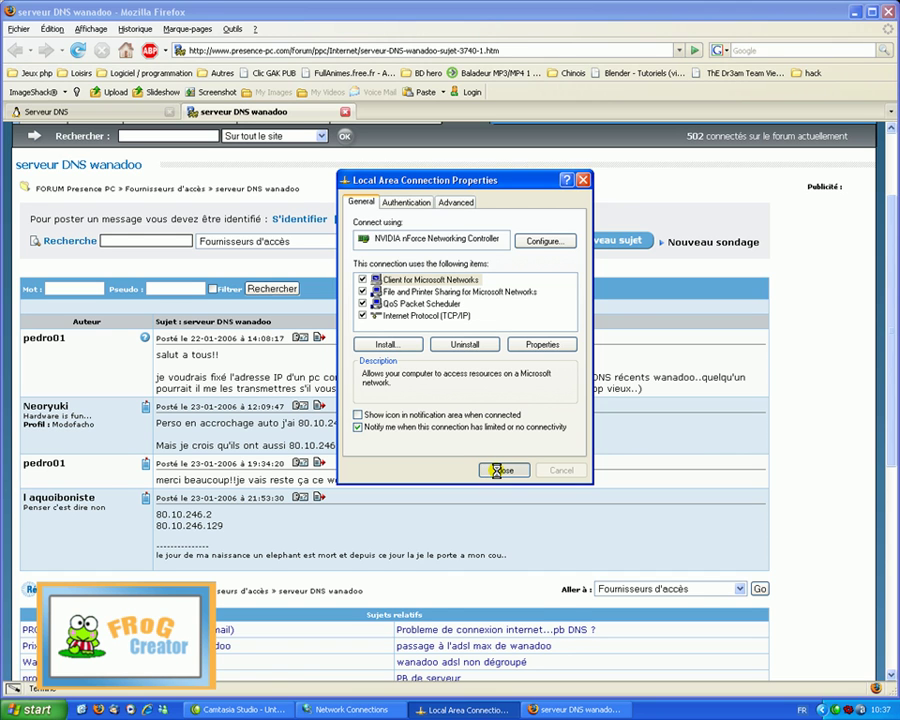
pyautogui.press('Escape')
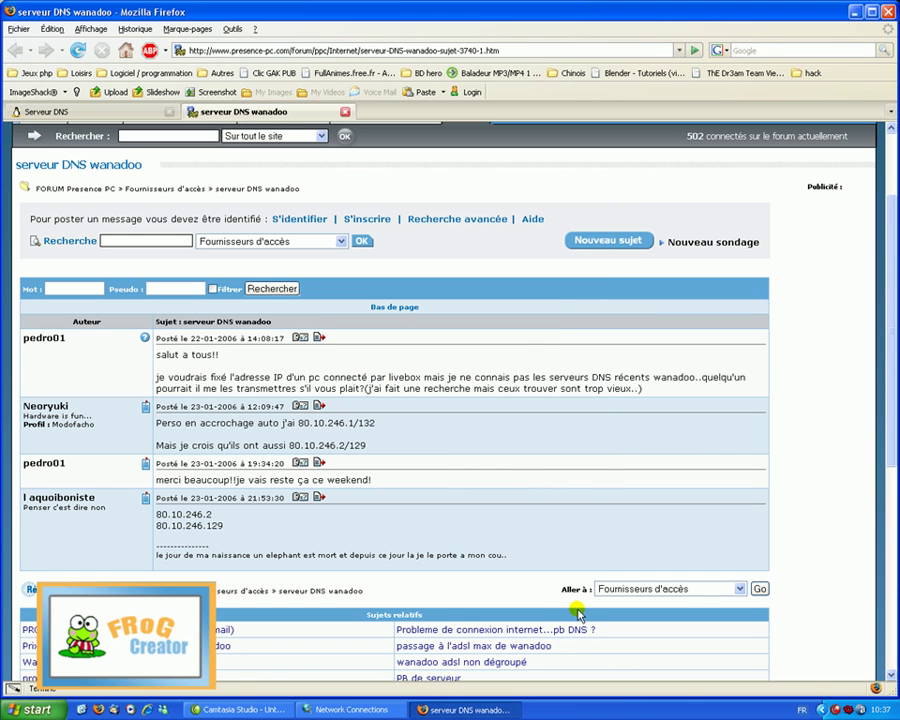
# Close the wanadoo DNS forum page, open a Command Prompt and run ipconfig
pyautogui.click(346, 113)
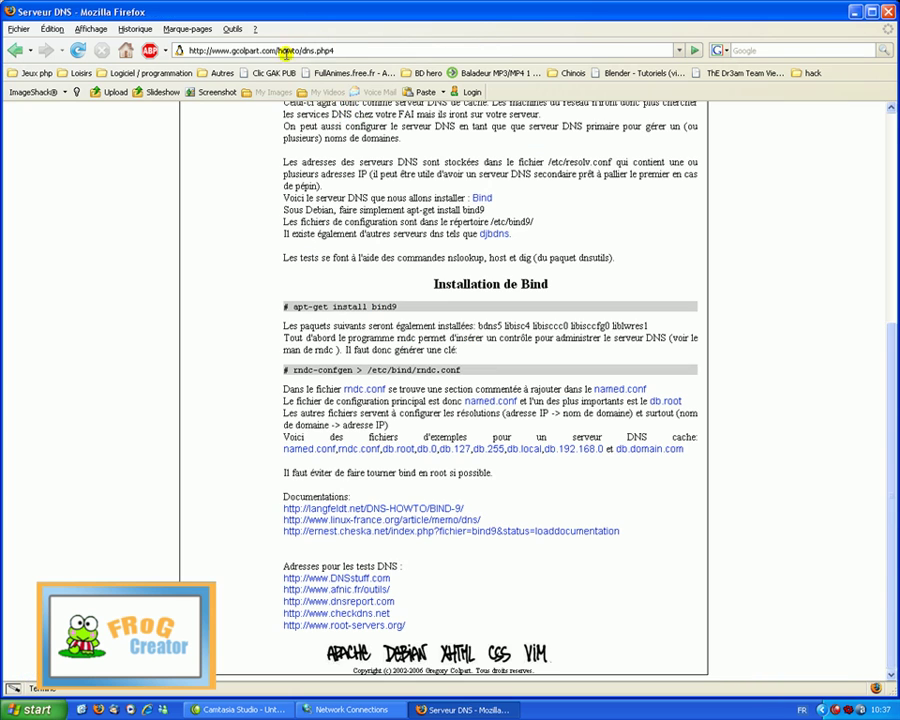
pyautogui.click(33, 707)
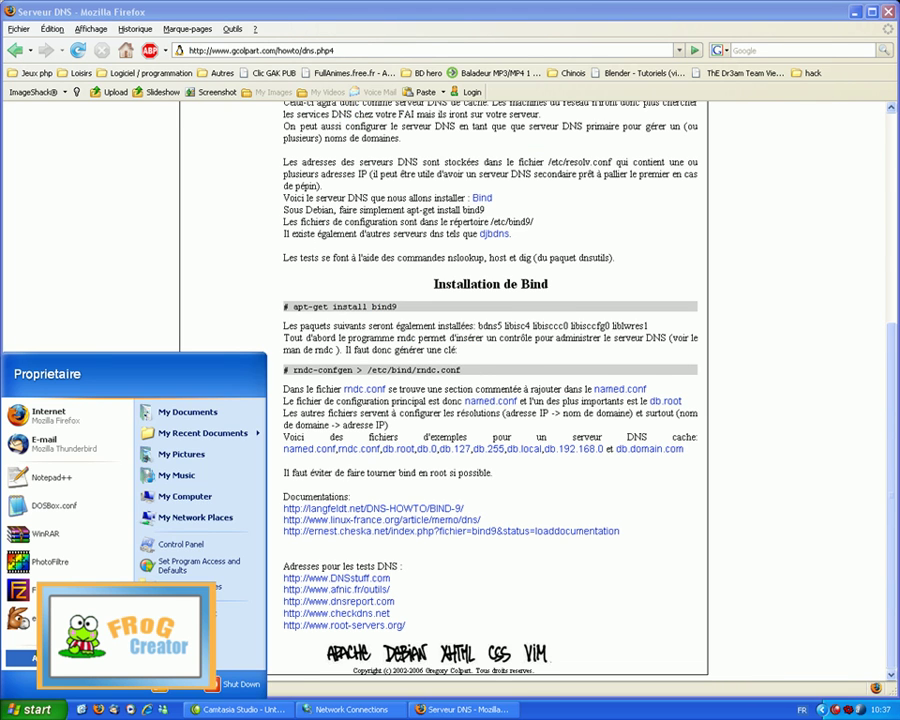
pyautogui.click(35, 657)
pyautogui.moveTo(180, 162)
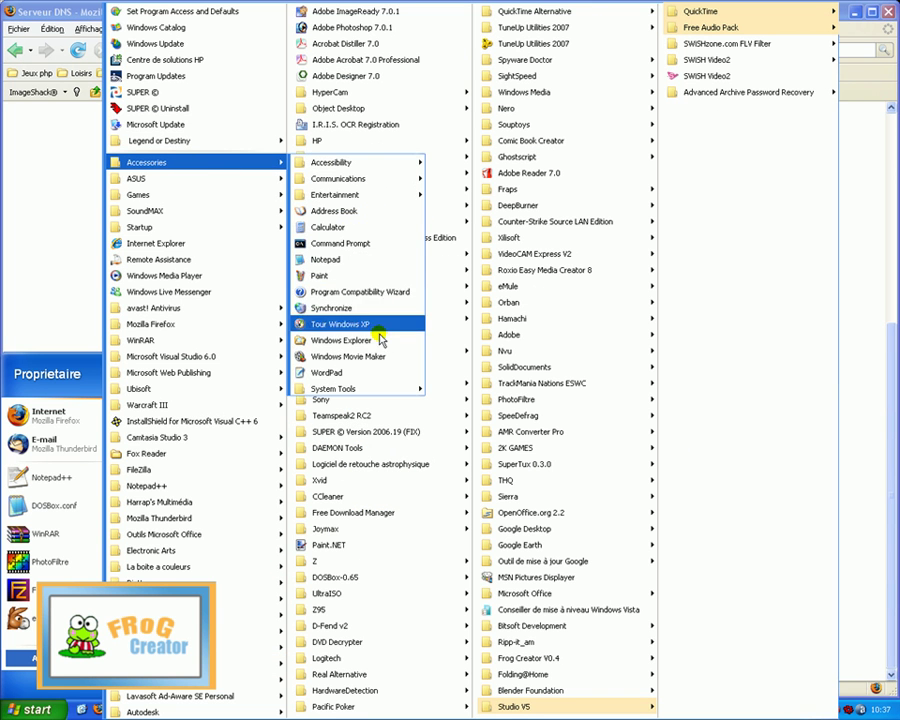
pyautogui.click(362, 250)
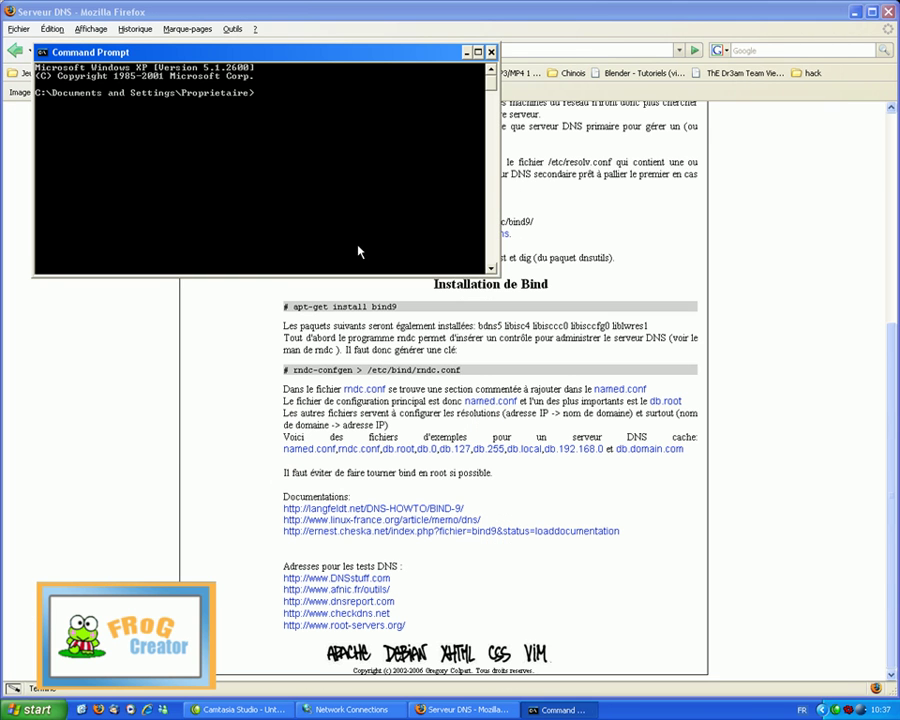
pyautogui.moveTo(221, 40); pyautogui.dragTo(448, 151)
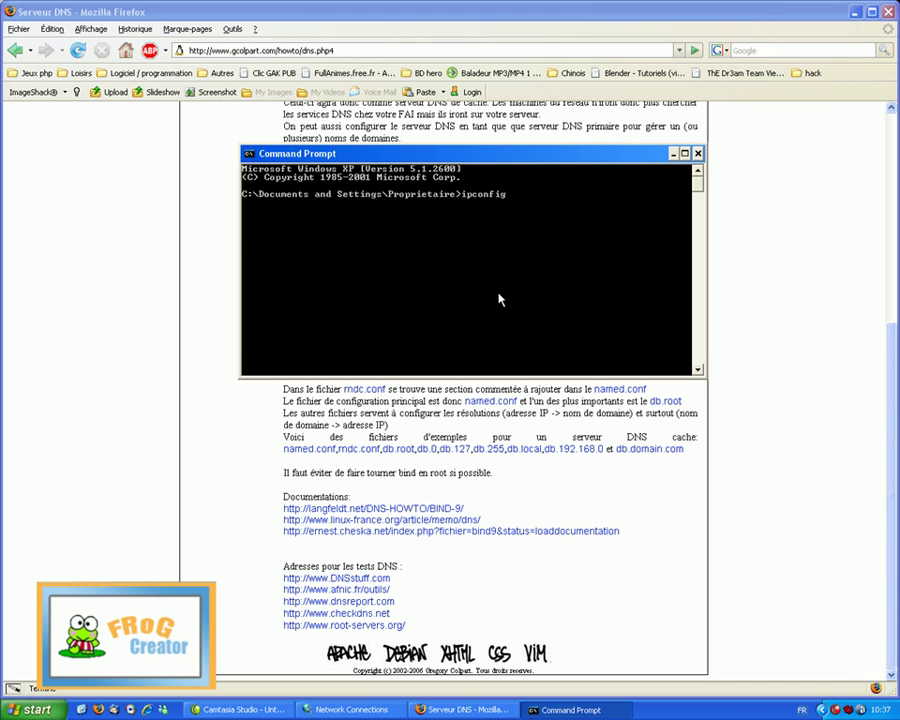
pyautogui.press('Return')
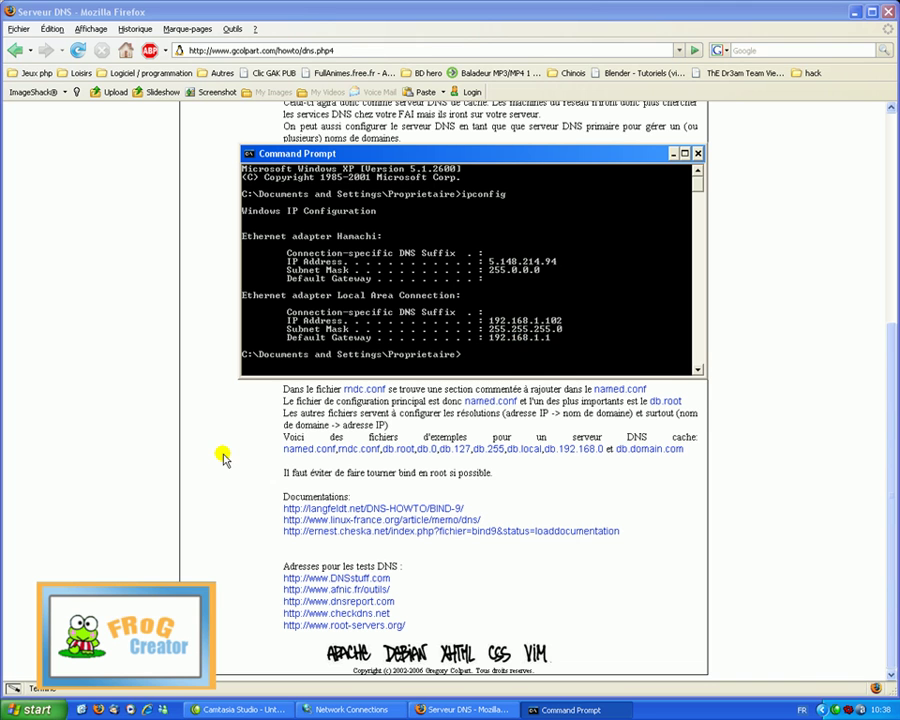
# Sign in to the router at 192.168.1.1 in Firefox with its user name and password and open the port range forwarding page
pyautogui.click(163, 449)
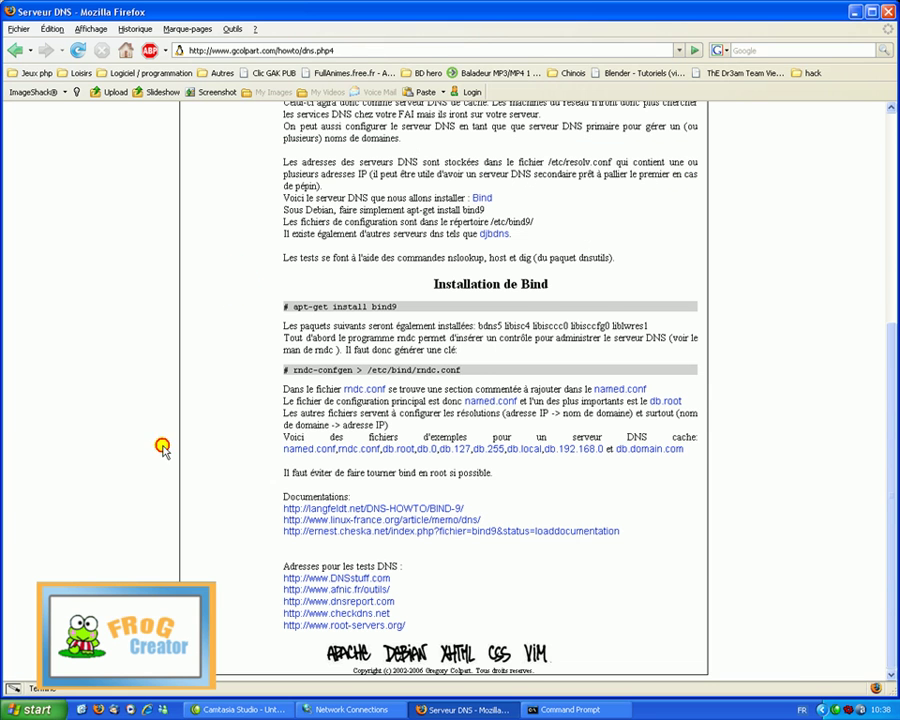
pyautogui.click(316, 51)
pyautogui.write('192.168.1.1')
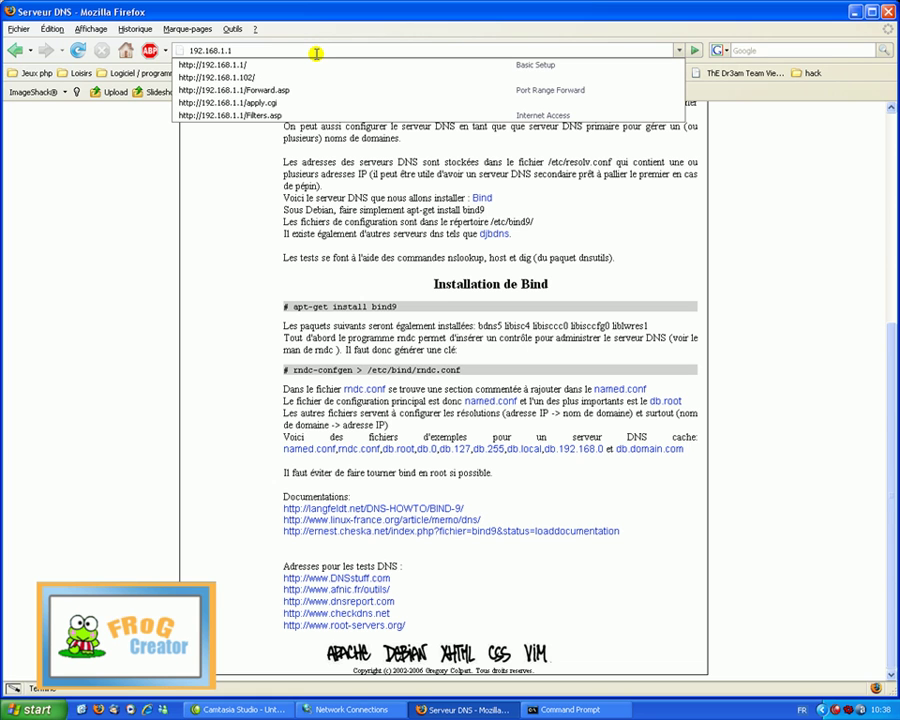
pyautogui.press('Return')
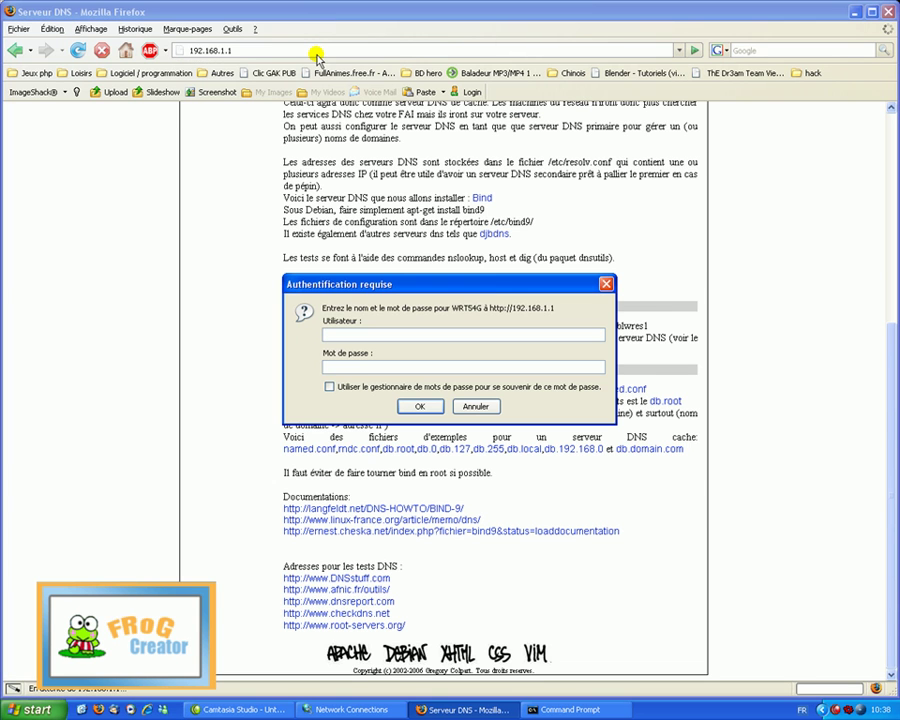
pyautogui.moveTo(377, 285); pyautogui.dragTo(416, 268)
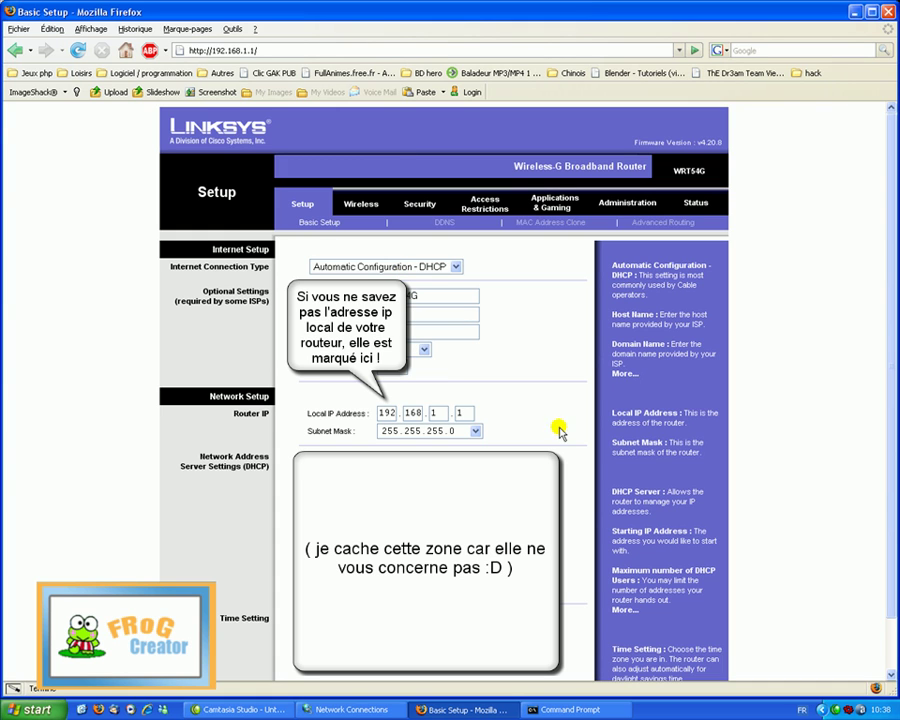
pyautogui.click(558, 207)
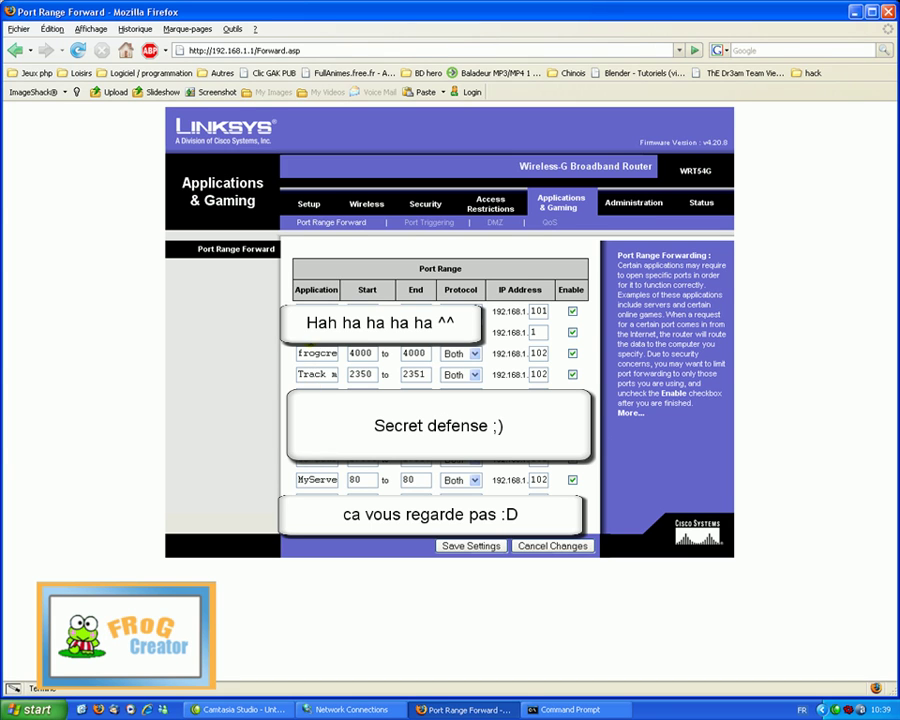
# Examine the frogcre forwarding rule's name, start and end ports, protocol choices and target IP address
pyautogui.moveTo(305, 353); pyautogui.dragTo(356, 358)
pyautogui.press('Tab')
pyautogui.click(331, 354)
pyautogui.doubleClick(408, 353)
pyautogui.click(461, 356)
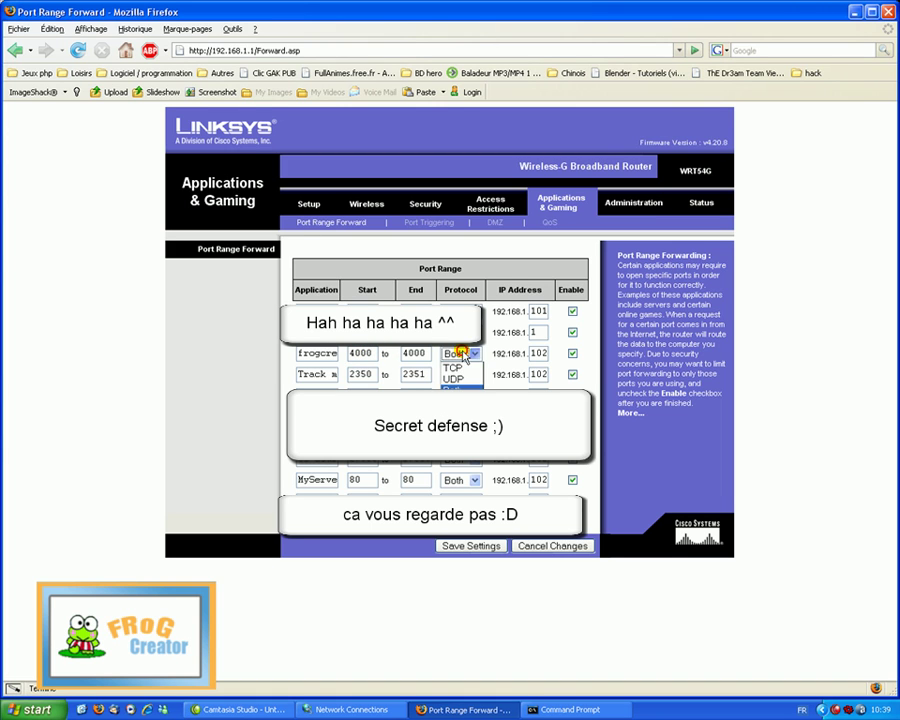
pyautogui.click(458, 354)
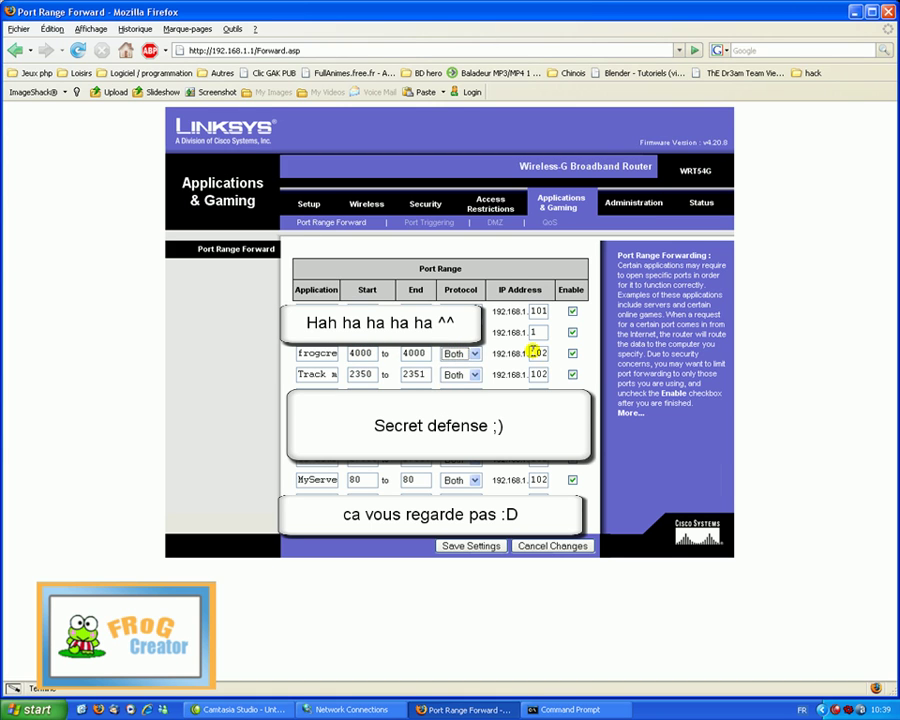
pyautogui.click(539, 352)
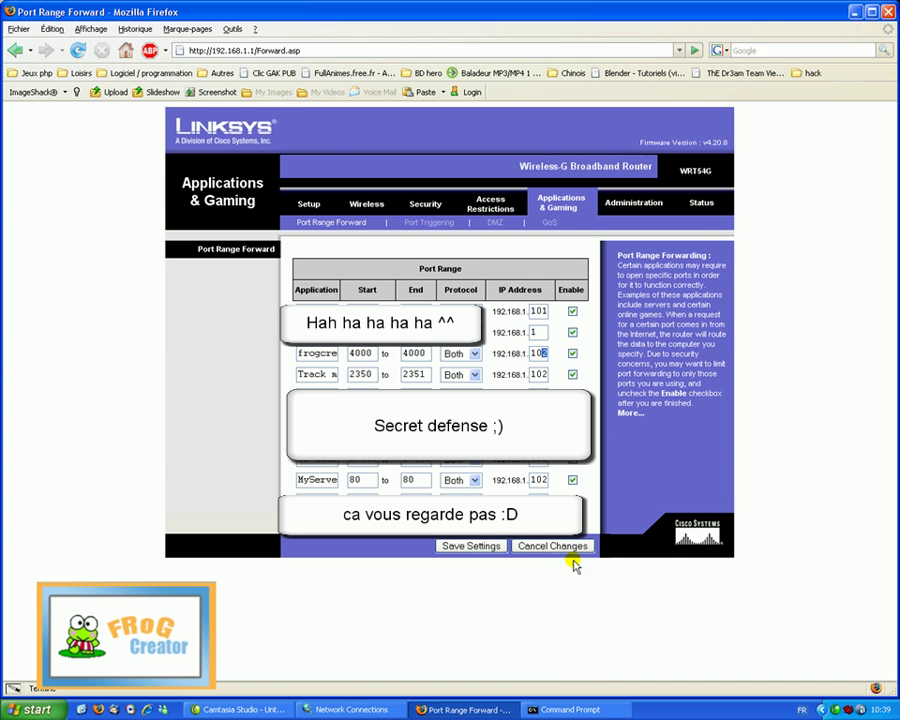
# Compare the Local Area Connection addresses in the Command Prompt with the target IP addresses of the forwarding rules
pyautogui.click(577, 713)
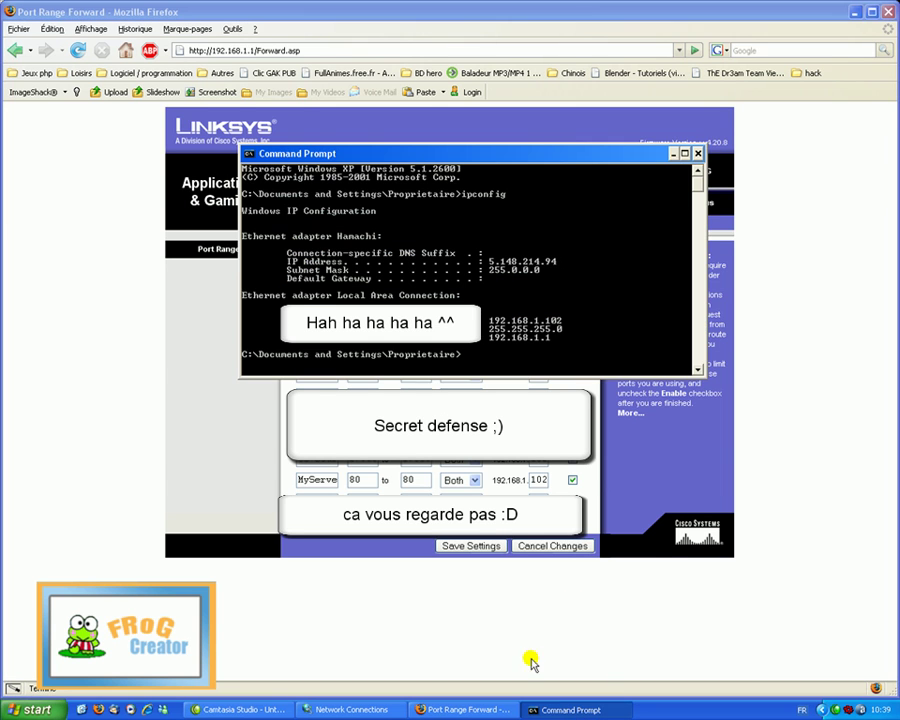
pyautogui.moveTo(381, 151); pyautogui.dragTo(128, 60)
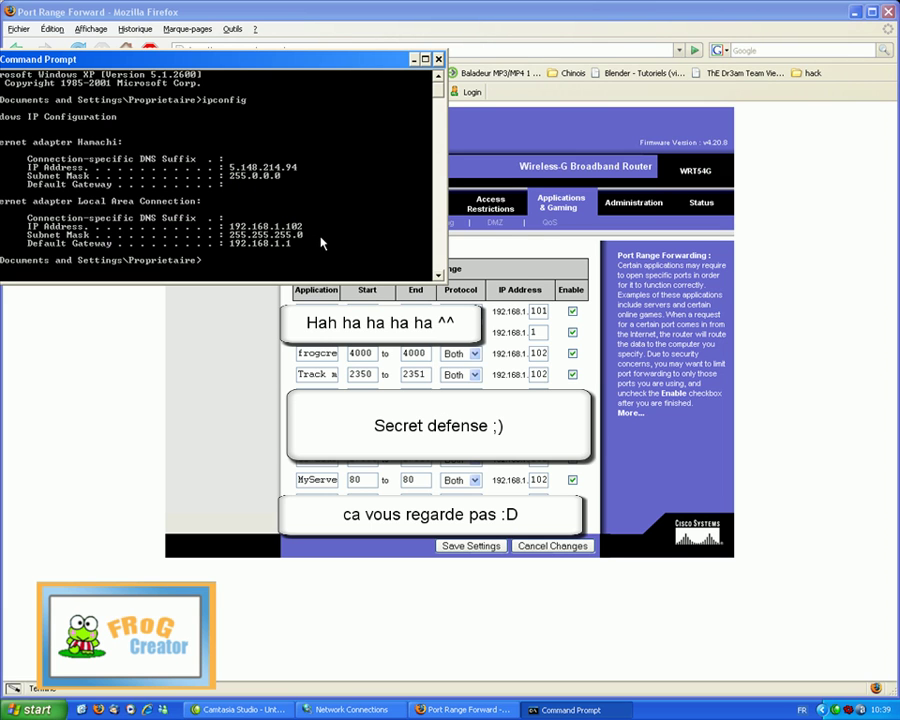
pyautogui.click(529, 353)
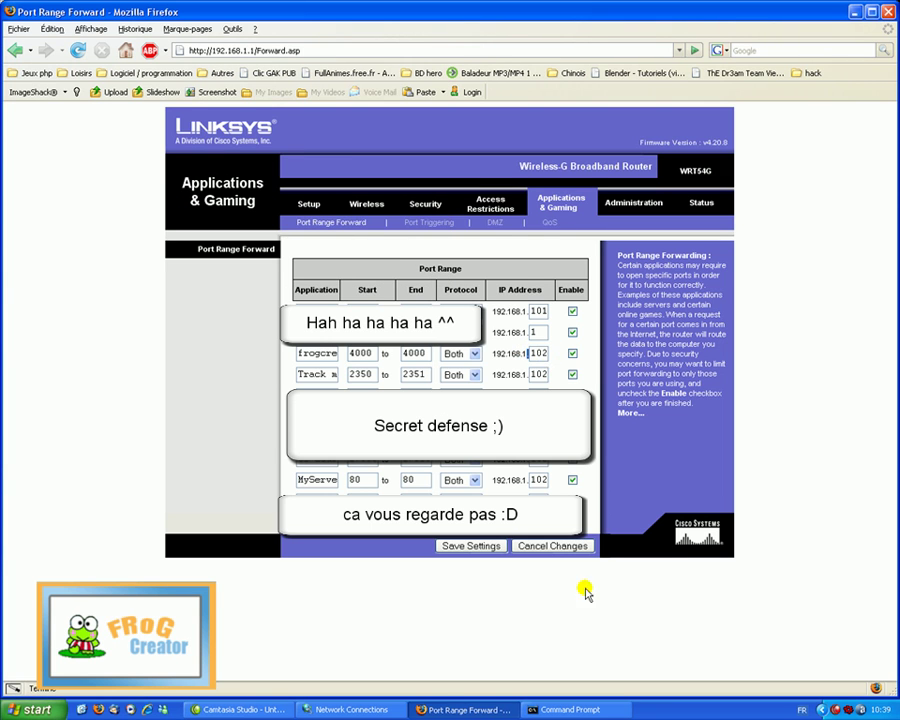
pyautogui.moveTo(538, 311); pyautogui.dragTo(556, 314)
pyautogui.moveTo(537, 354); pyautogui.dragTo(565, 358)
pyautogui.hotkey('alt', 'Tab')
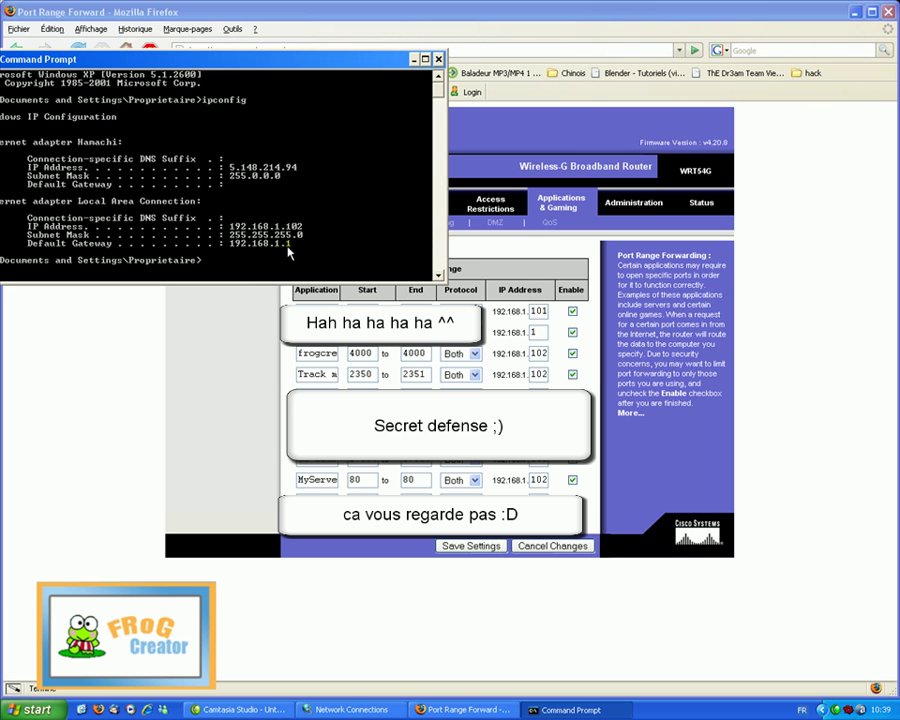
pyautogui.click(542, 353)
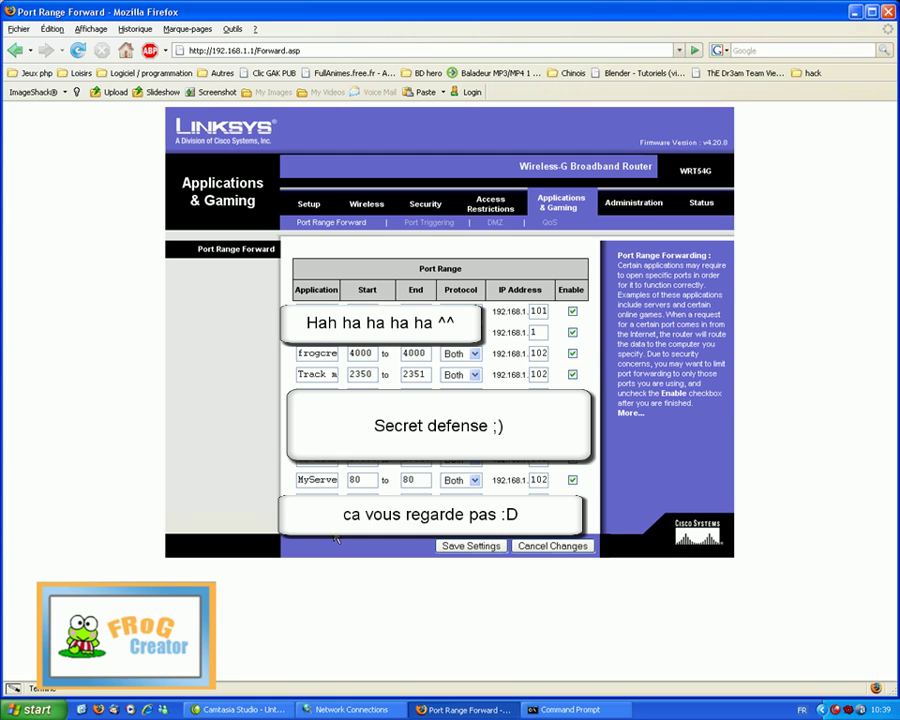
# Review the frogcre, Track m and MyServe rules, including MyServe's ports, protocol and target address, and save the port forwarding settings
pyautogui.moveTo(308, 353); pyautogui.dragTo(390, 362)
pyautogui.moveTo(311, 374); pyautogui.dragTo(388, 384)
pyautogui.click(305, 479)
pyautogui.moveTo(299, 478); pyautogui.dragTo(365, 481)
pyautogui.doubleClick(356, 480)
pyautogui.doubleClick(410, 480)
pyautogui.click(474, 480)
pyautogui.click(474, 480)
pyautogui.doubleClick(539, 480)
pyautogui.click(474, 546)
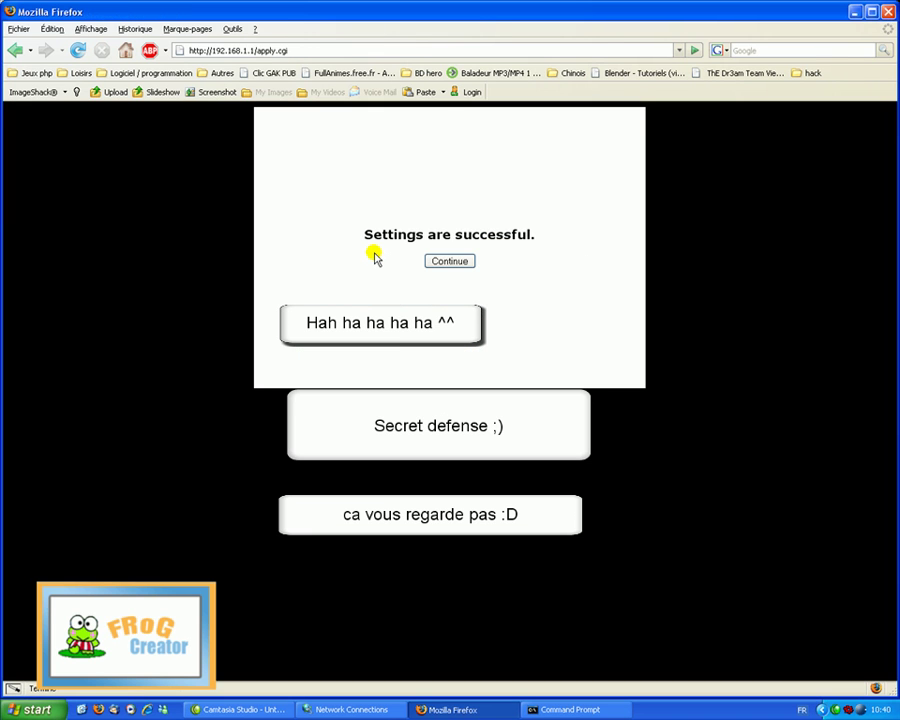
pyautogui.click(449, 262)
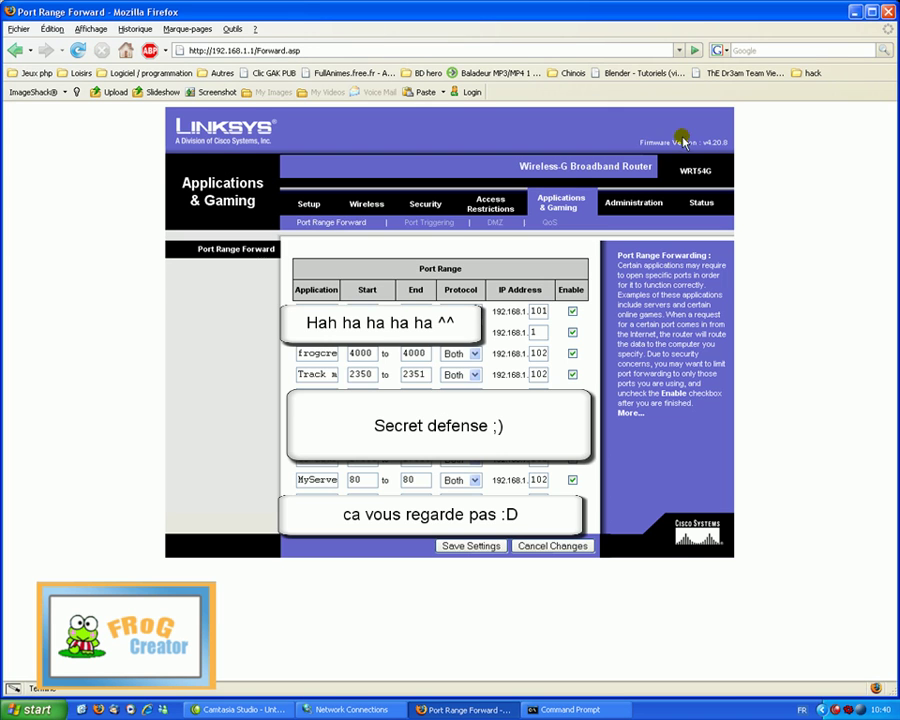
# Close the browser, the Command Prompt and the Network Connections window
pyautogui.click(887, 12)
pyautogui.click(440, 57)
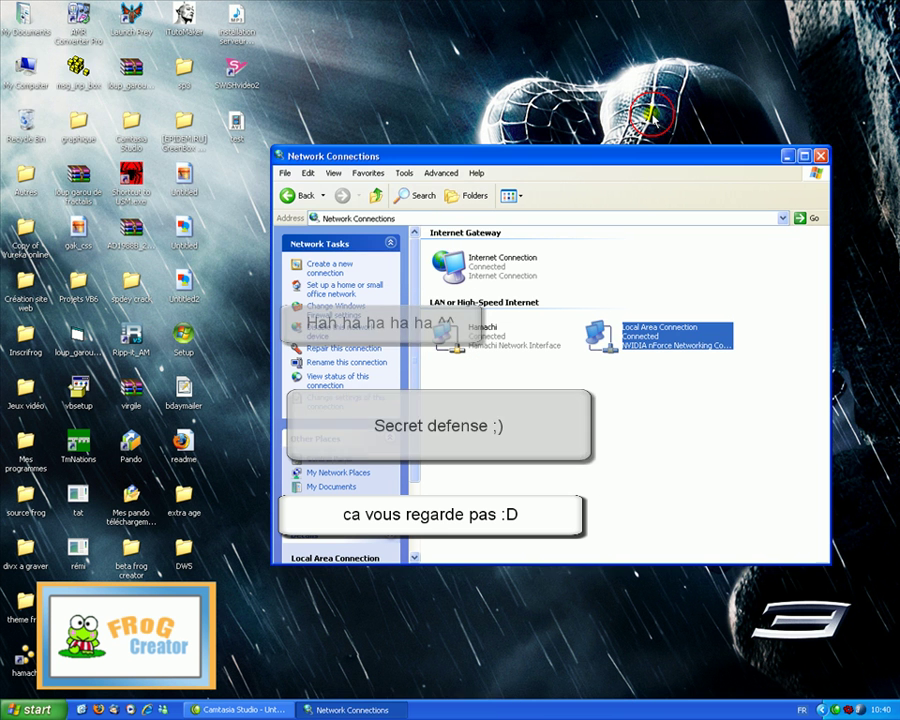
pyautogui.click(820, 156)
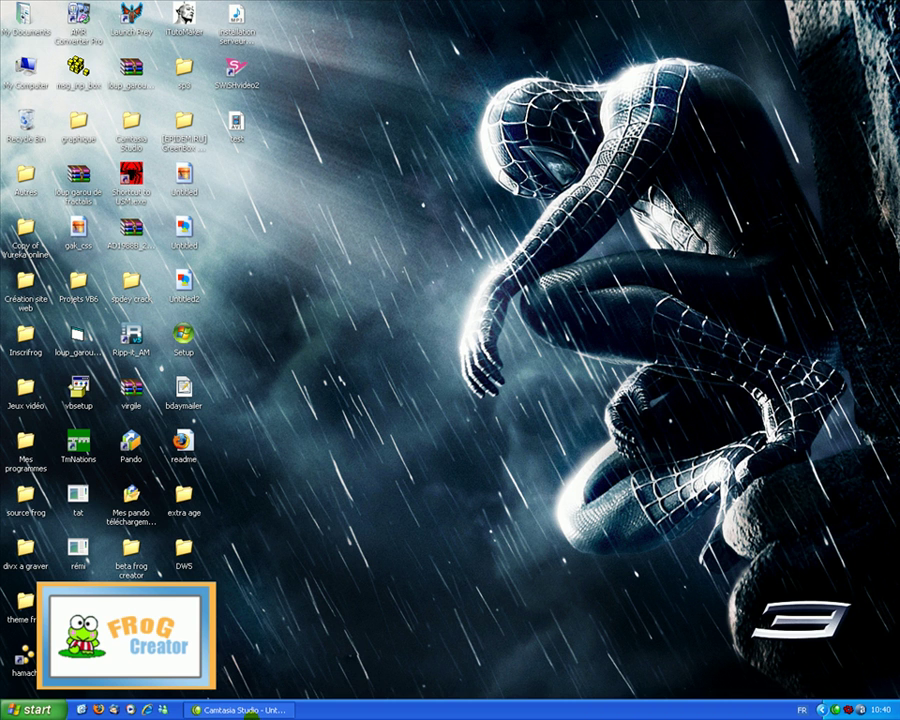
pyautogui.click(259, 712)
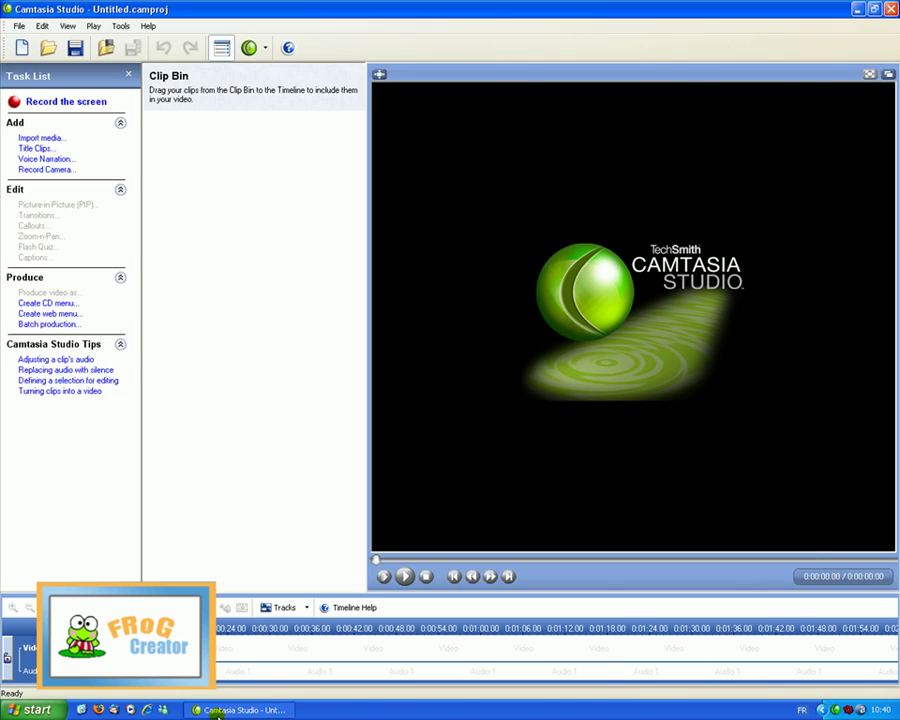
pyautogui.click(262, 712)
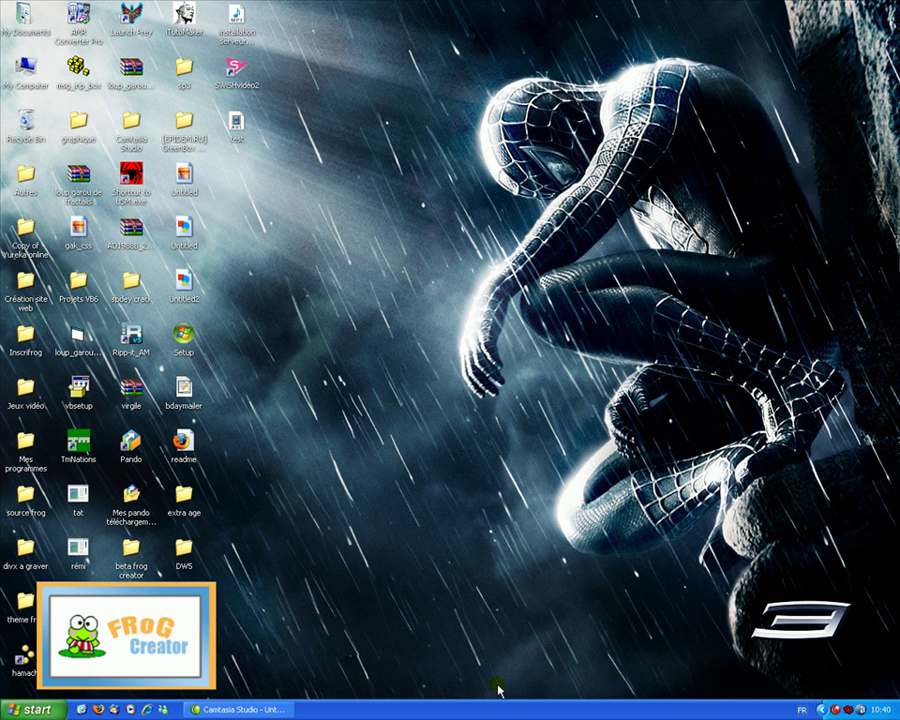